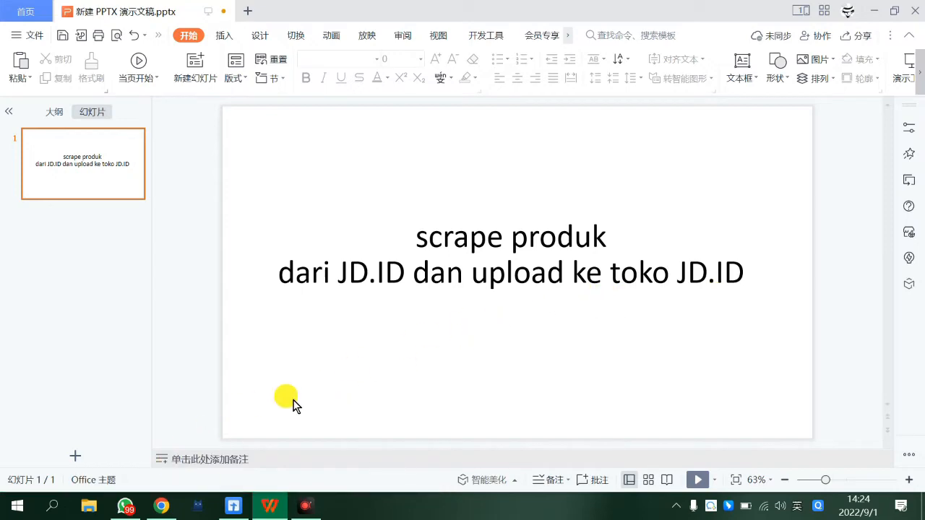
- Switch to Chrome and open the install page of the BigSeller scraping extension from the Hasil Scrape page
{"action": "left_click", "coordinate": [161, 506]}
{"action": "left_click", "coordinate": [65, 13]}
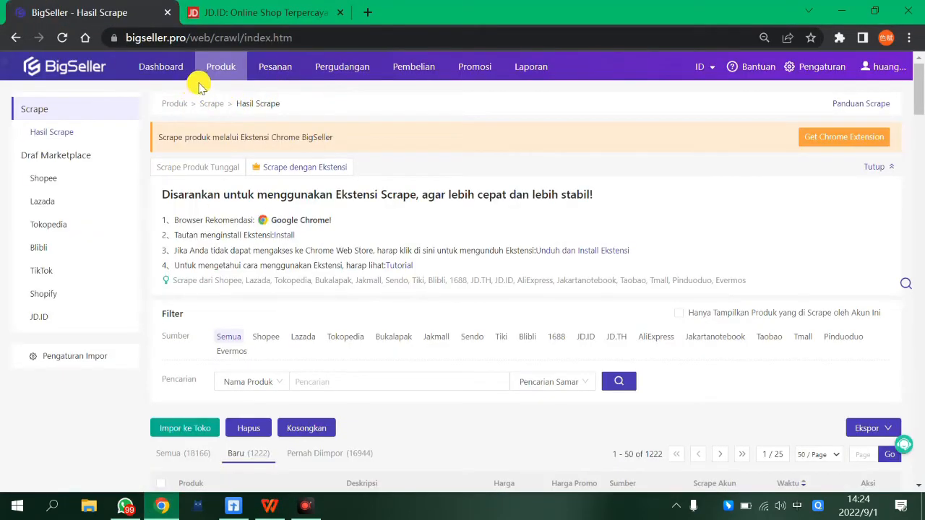
{"action": "mouse_move", "coordinate": [212, 64]}
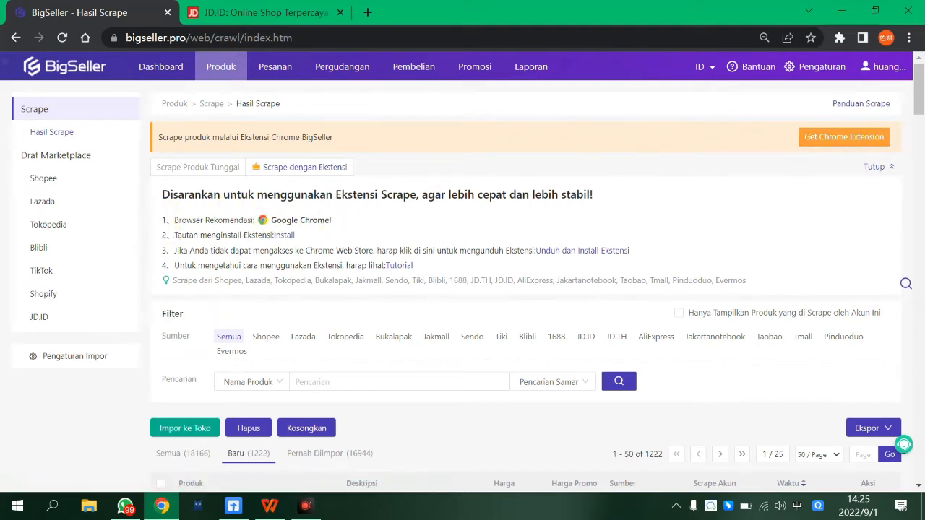
{"action": "left_click_drag", "start_coordinate": [166, 234], "coordinate": [344, 239]}
{"action": "left_click", "coordinate": [343, 237]}
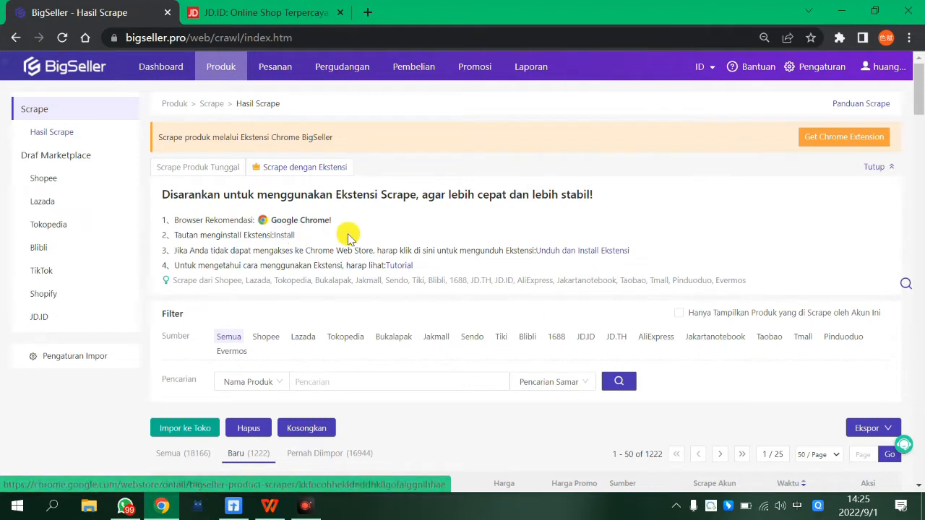
{"action": "left_click", "coordinate": [282, 237]}
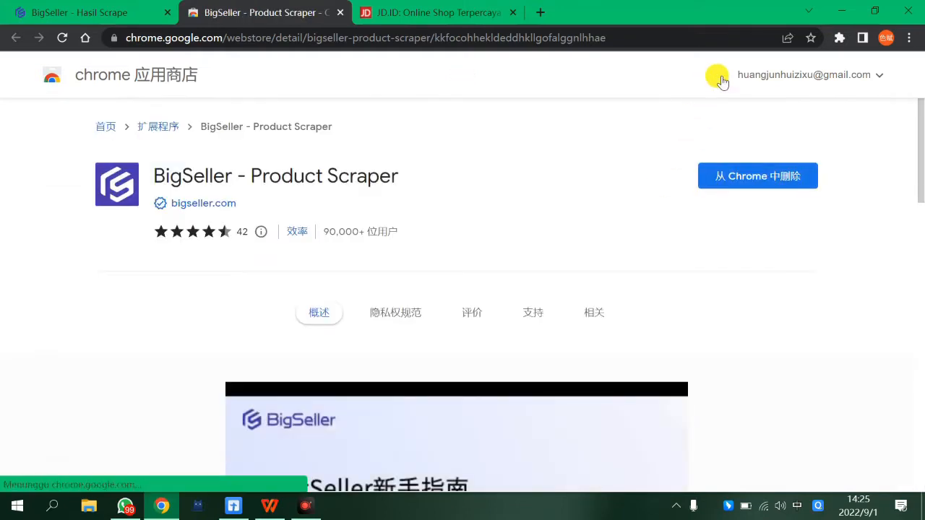
- Change the Chrome Web Store display language to Bahasa Indonesia
{"action": "left_click", "coordinate": [720, 76]}
{"action": "left_click", "coordinate": [665, 130]}
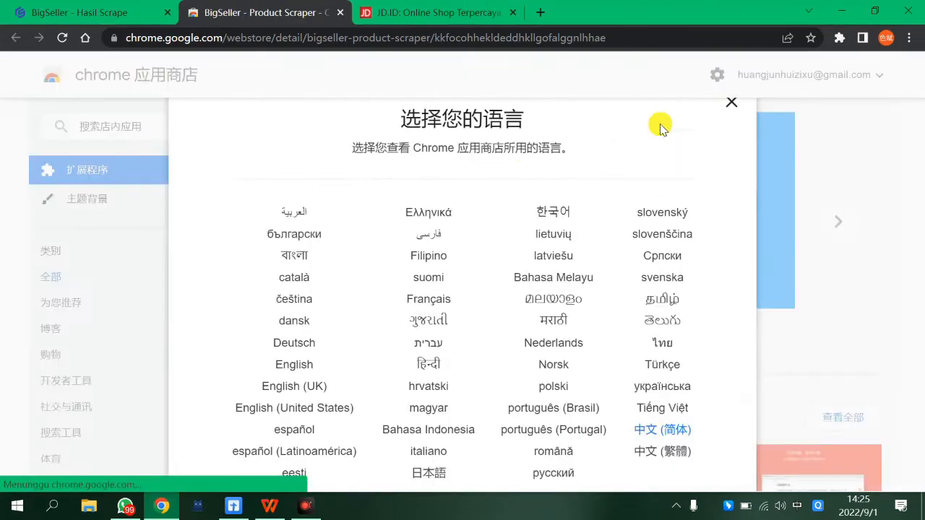
{"action": "left_click", "coordinate": [428, 430]}
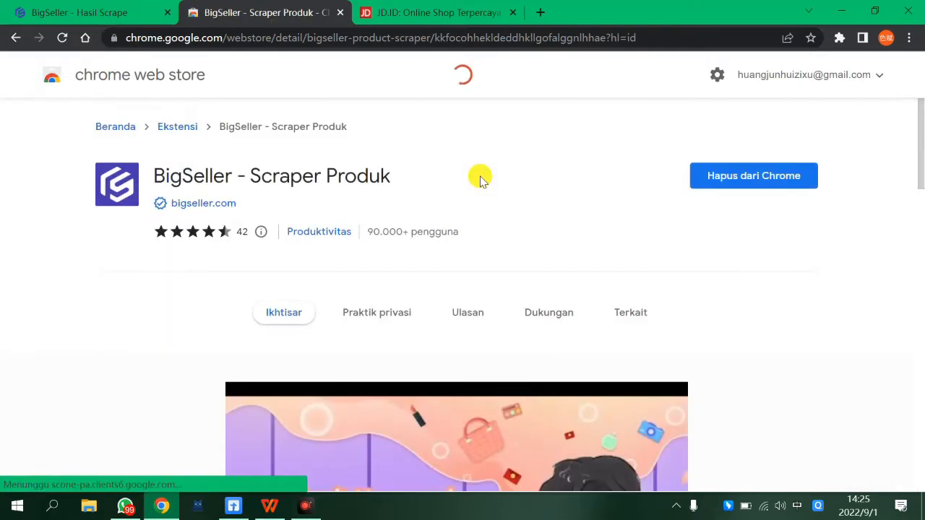
- Look over the BigSeller - Scraper Produk extension page and close it
{"action": "scroll", "coordinate": [613, 212], "scroll_direction": "down", "scroll_amount": 3}
{"action": "scroll", "coordinate": [613, 211], "scroll_direction": "up", "scroll_amount": 3}
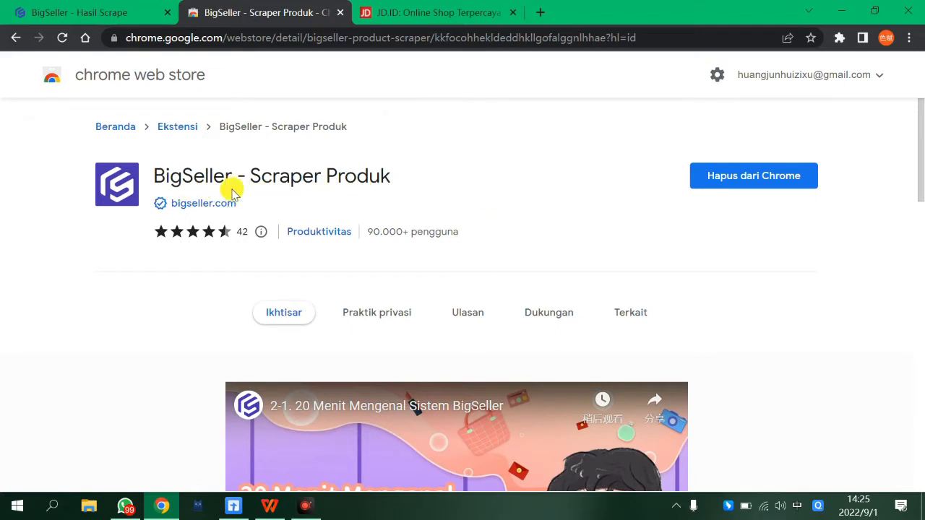
{"action": "left_click", "coordinate": [339, 13]}
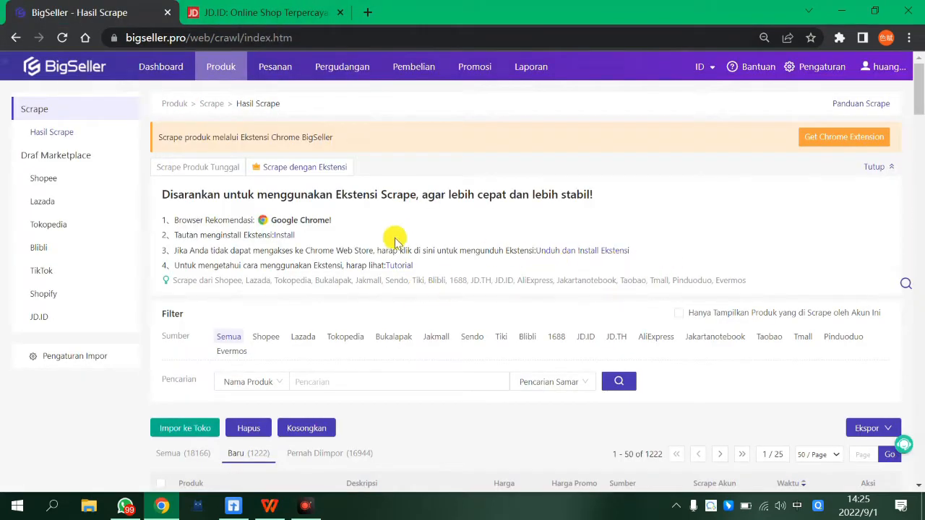
- On JD.ID, scrape the Lanocrème face cream, the STUDIO TROPIK skin oil and the Eagle Polo Tshirt from New Products Arrived to BigSeller
{"action": "left_click", "coordinate": [264, 13]}
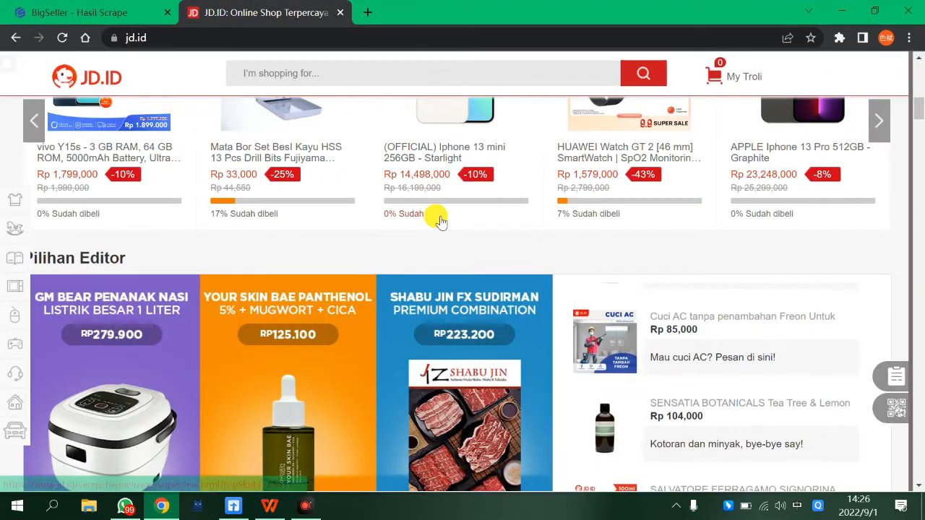
{"action": "scroll", "coordinate": [433, 217], "scroll_direction": "up", "scroll_amount": 5}
{"action": "scroll", "coordinate": [423, 222], "scroll_direction": "down", "scroll_amount": 15}
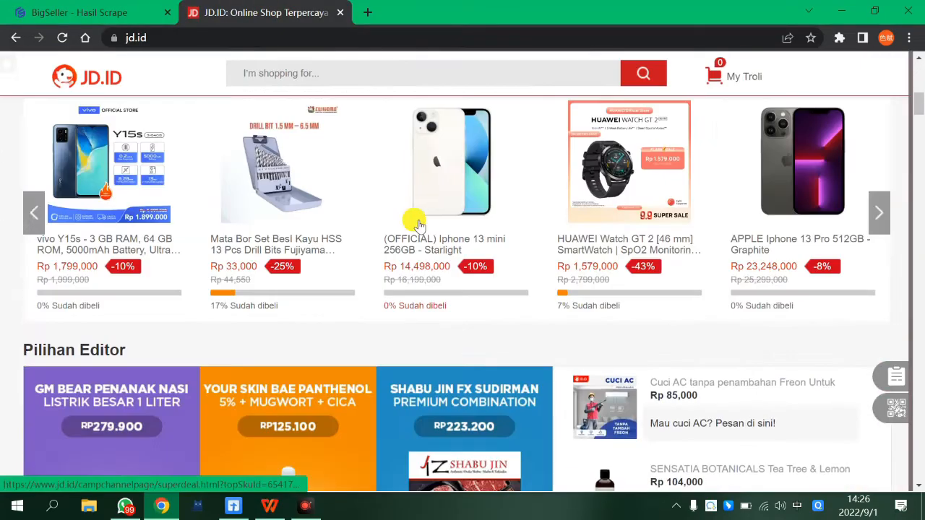
{"action": "scroll", "coordinate": [405, 243], "scroll_direction": "down", "scroll_amount": 8}
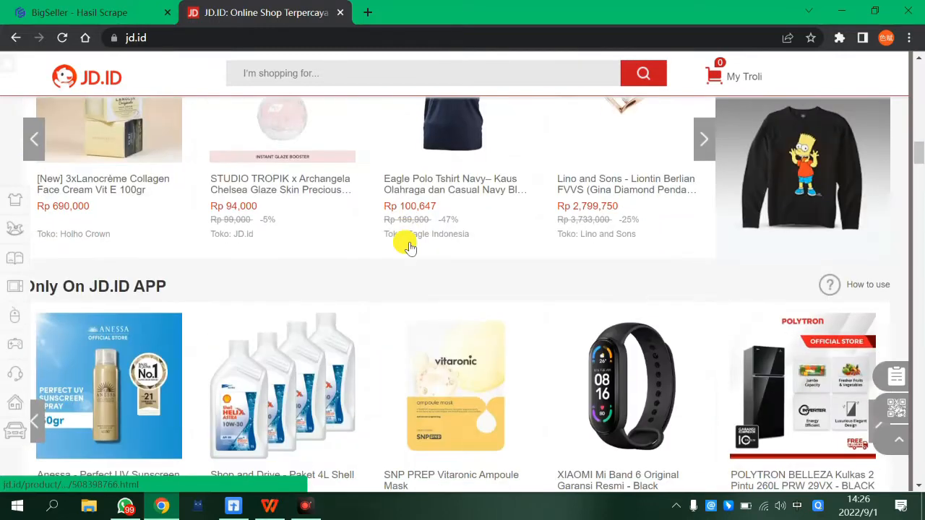
{"action": "scroll", "coordinate": [361, 242], "scroll_direction": "up", "scroll_amount": 3}
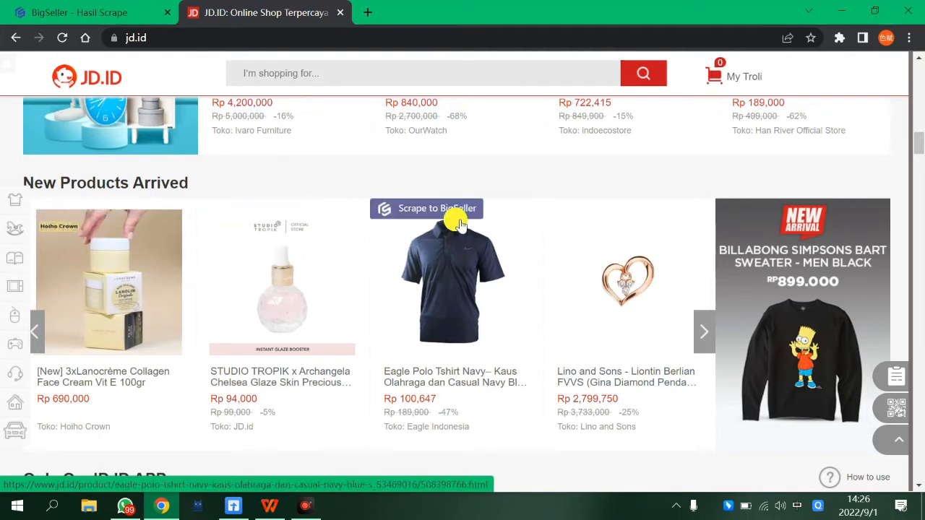
{"action": "scroll", "coordinate": [417, 321], "scroll_direction": "down", "scroll_amount": 3}
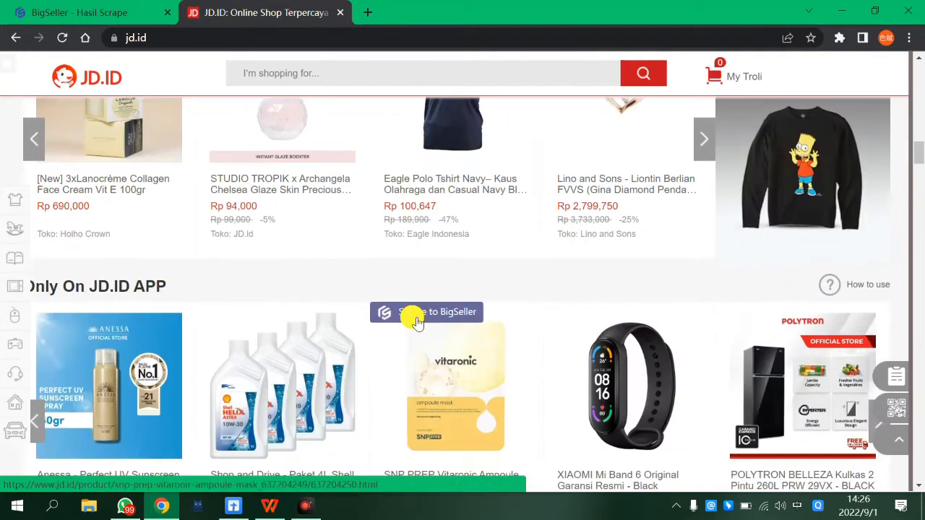
{"action": "scroll", "coordinate": [296, 345], "scroll_direction": "down", "scroll_amount": 3}
{"action": "scroll", "coordinate": [267, 230], "scroll_direction": "up", "scroll_amount": 6}
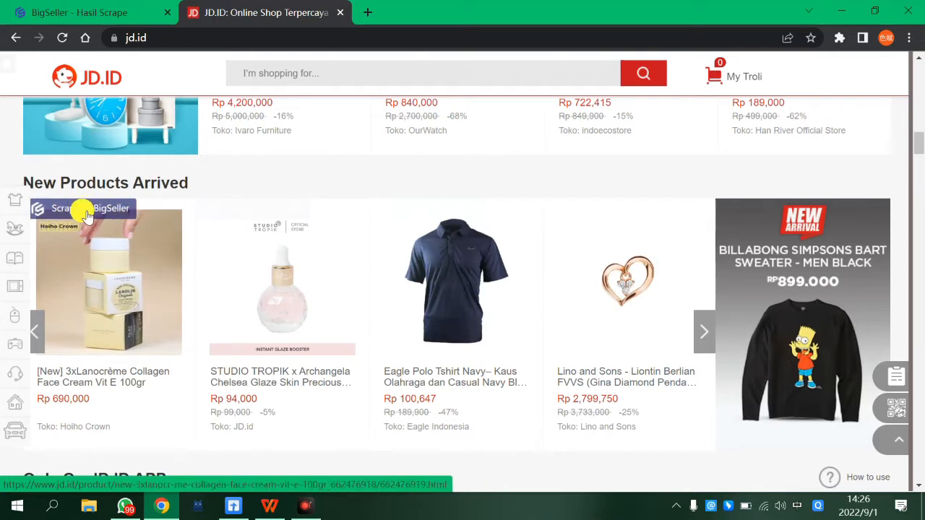
{"action": "left_click", "coordinate": [87, 209]}
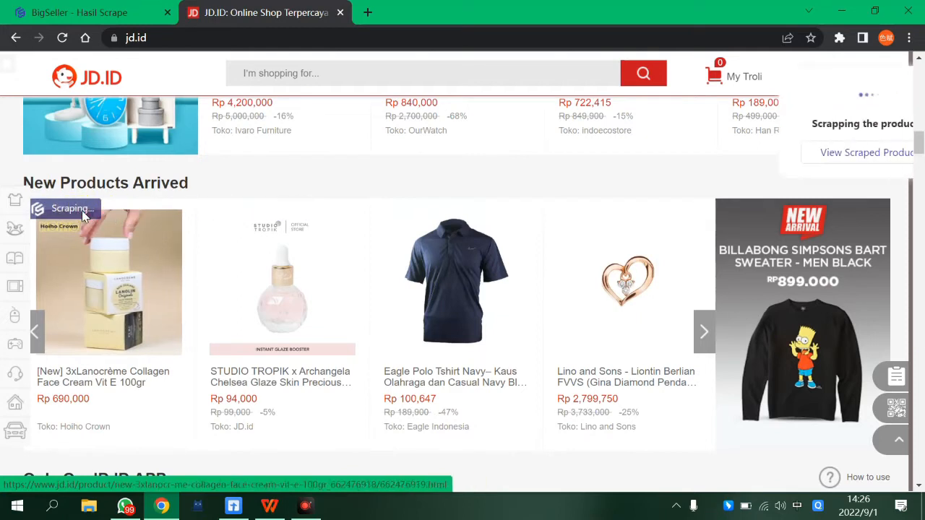
{"action": "left_click", "coordinate": [259, 210]}
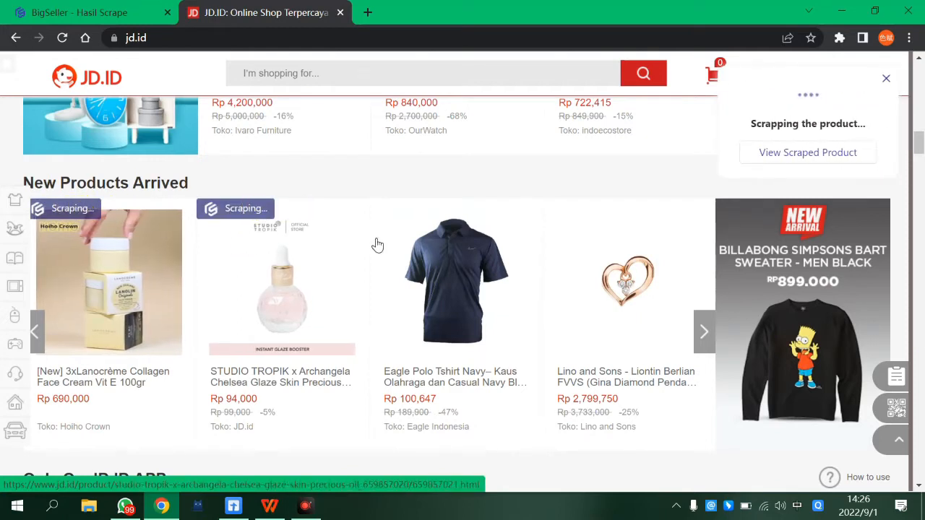
{"action": "left_click", "coordinate": [442, 212]}
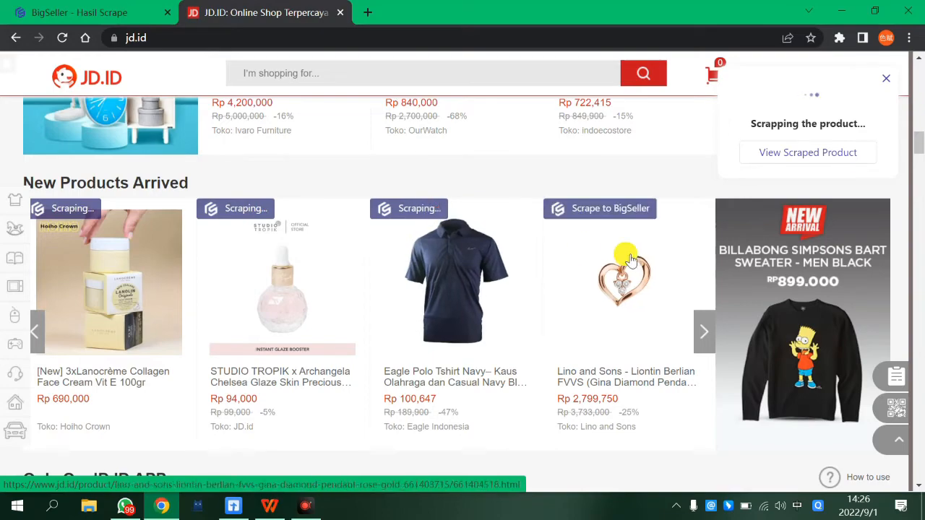
- Scrape the LANEIGE Water Sleeping Mask and the Phillipe Jourdan bag from JD LUXE & Fashion to BigSeller
{"action": "scroll", "coordinate": [584, 264], "scroll_direction": "down", "scroll_amount": 8}
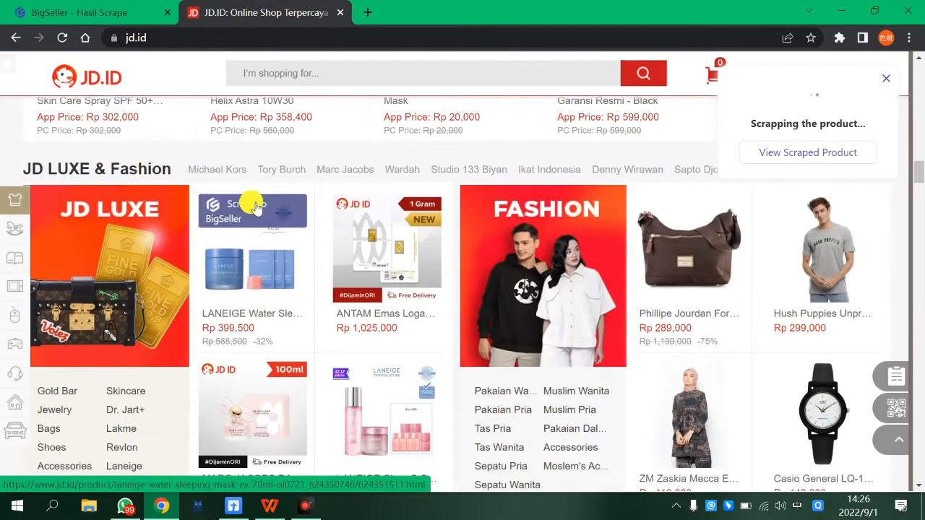
{"action": "left_click", "coordinate": [244, 210]}
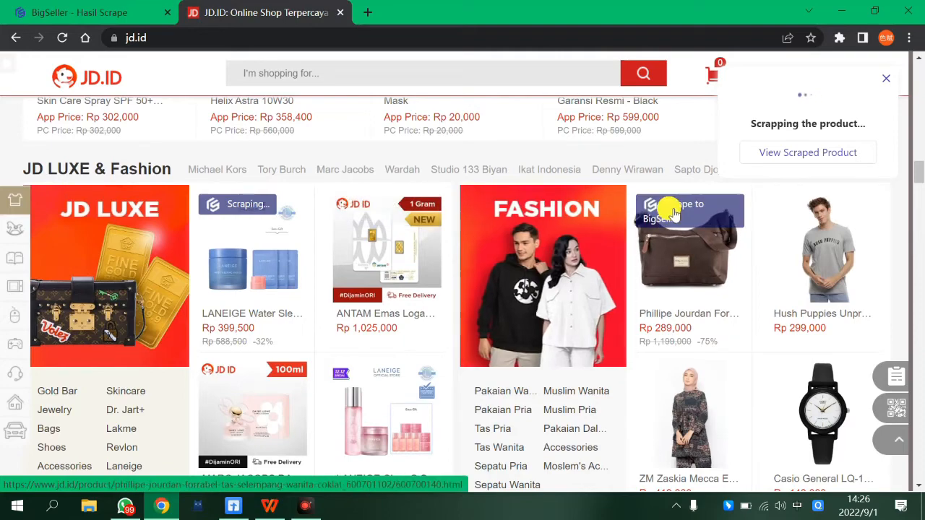
{"action": "left_click", "coordinate": [673, 211]}
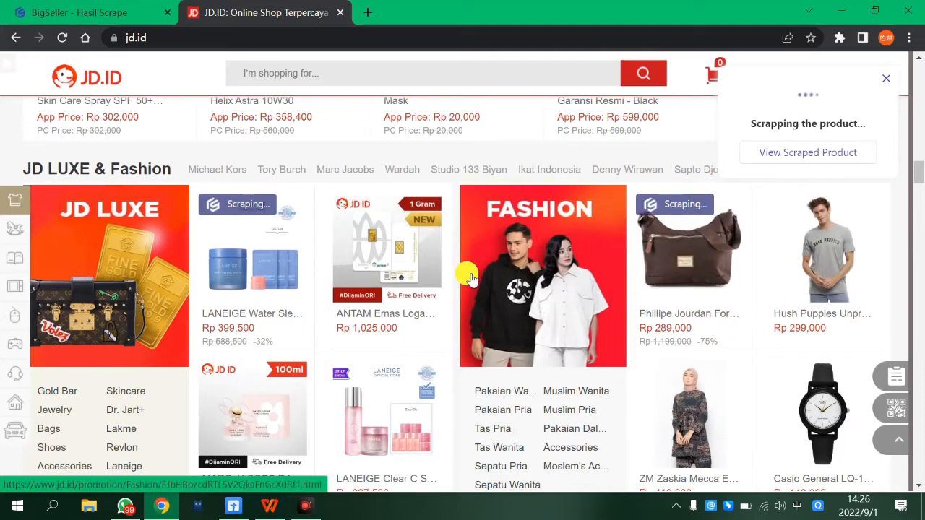
- Check the scrape status of the chosen JD.ID products and open the scraped product list in BigSeller
{"action": "scroll", "coordinate": [462, 271], "scroll_direction": "down", "scroll_amount": 5}
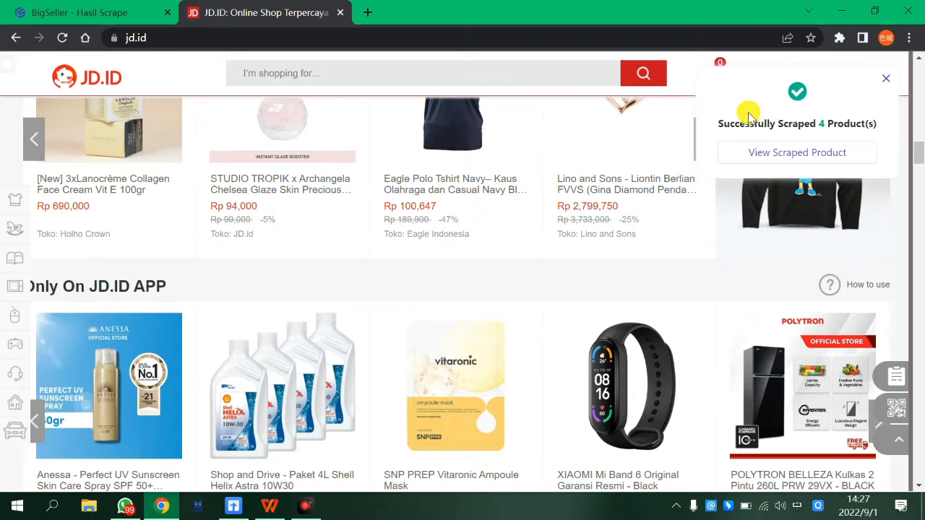
{"action": "scroll", "coordinate": [743, 127], "scroll_direction": "up", "scroll_amount": 3}
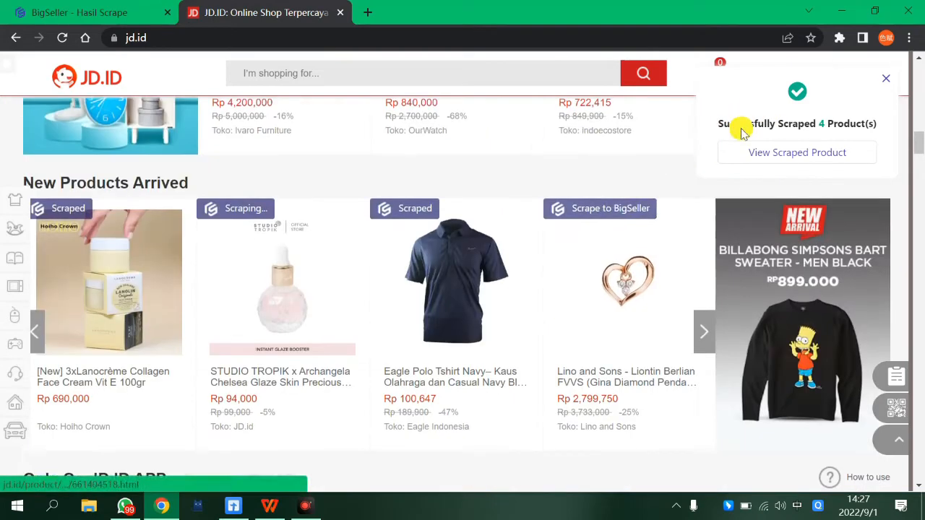
{"action": "left_click", "coordinate": [787, 157]}
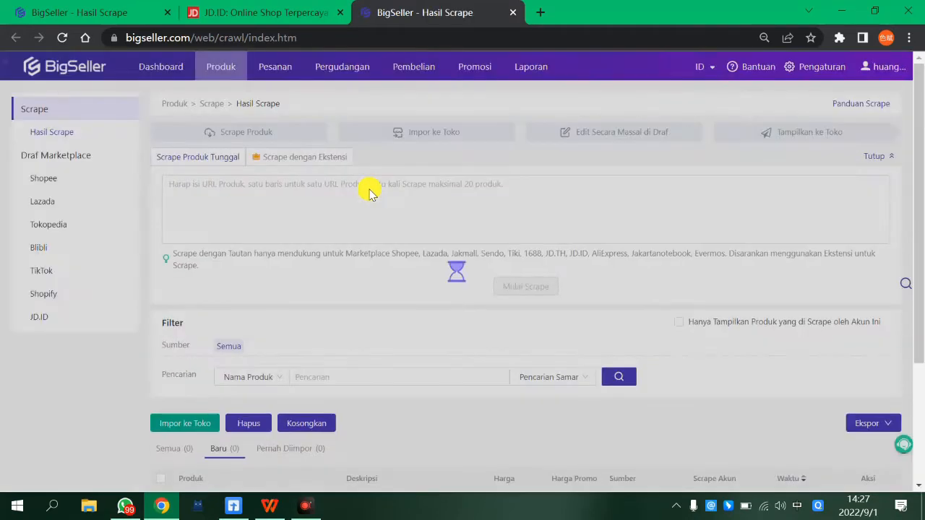
- Examine the newly scraped JD.ID products in the Baru list, including their images, prices and scrape times
{"action": "scroll", "coordinate": [343, 259], "scroll_direction": "down", "scroll_amount": 3}
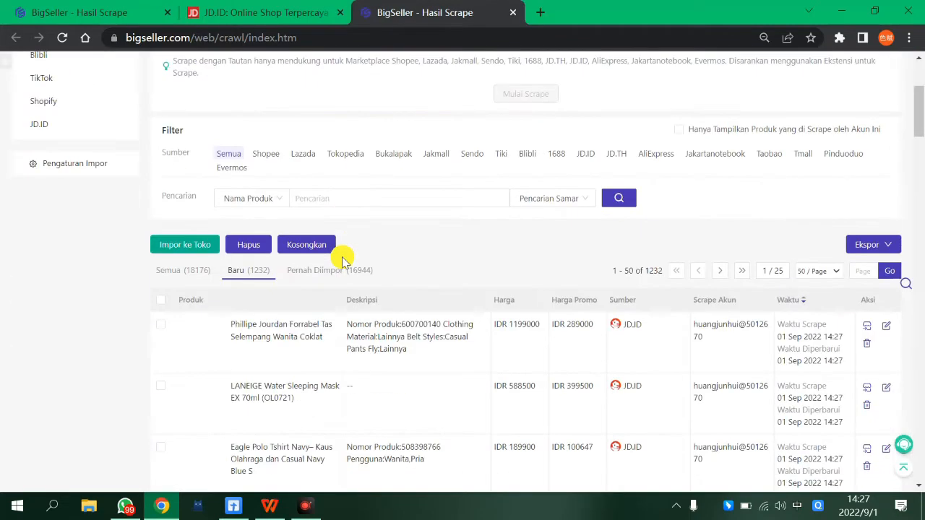
{"action": "scroll", "coordinate": [336, 300], "scroll_direction": "down", "scroll_amount": 3}
{"action": "scroll", "coordinate": [303, 275], "scroll_direction": "up", "scroll_amount": 5}
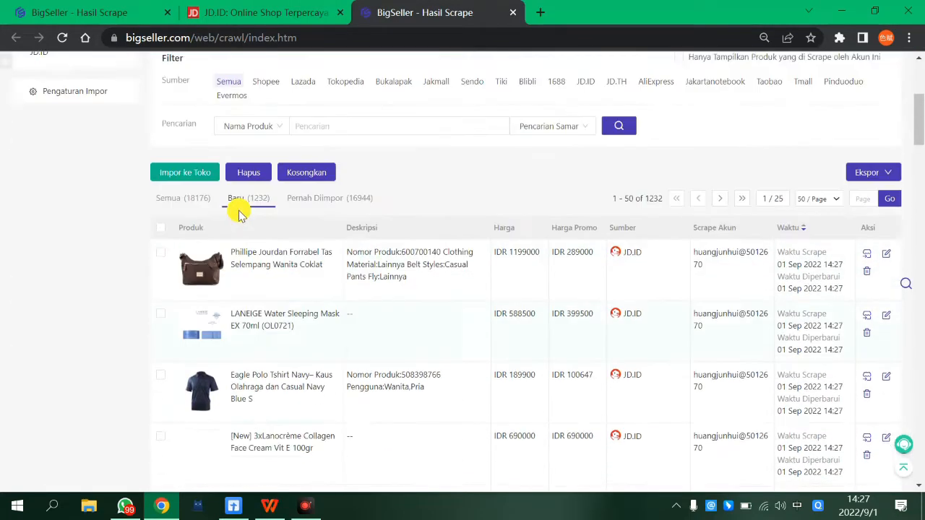
{"action": "scroll", "coordinate": [361, 289], "scroll_direction": "up", "scroll_amount": 1}
{"action": "scroll", "coordinate": [361, 289], "scroll_direction": "down", "scroll_amount": 8}
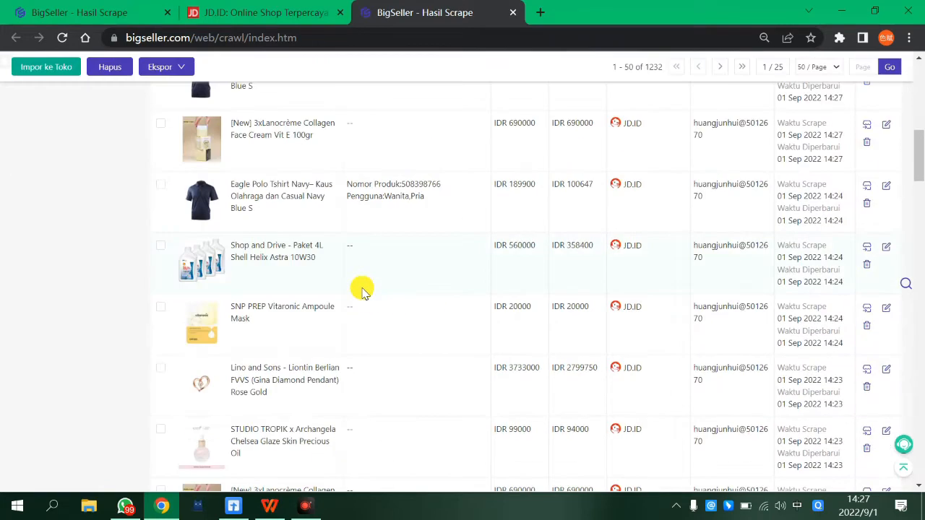
{"action": "scroll", "coordinate": [230, 226], "scroll_direction": "up", "scroll_amount": 3}
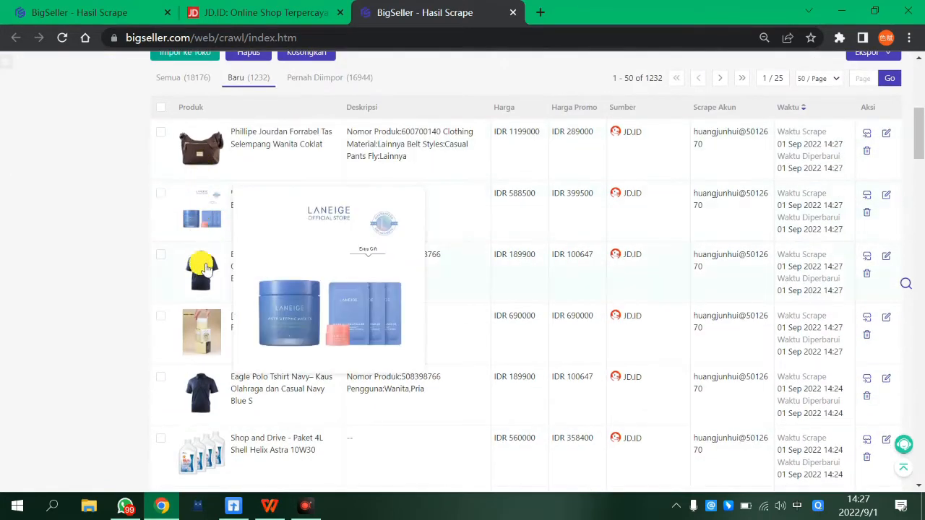
{"action": "scroll", "coordinate": [202, 372], "scroll_direction": "down", "scroll_amount": 3}
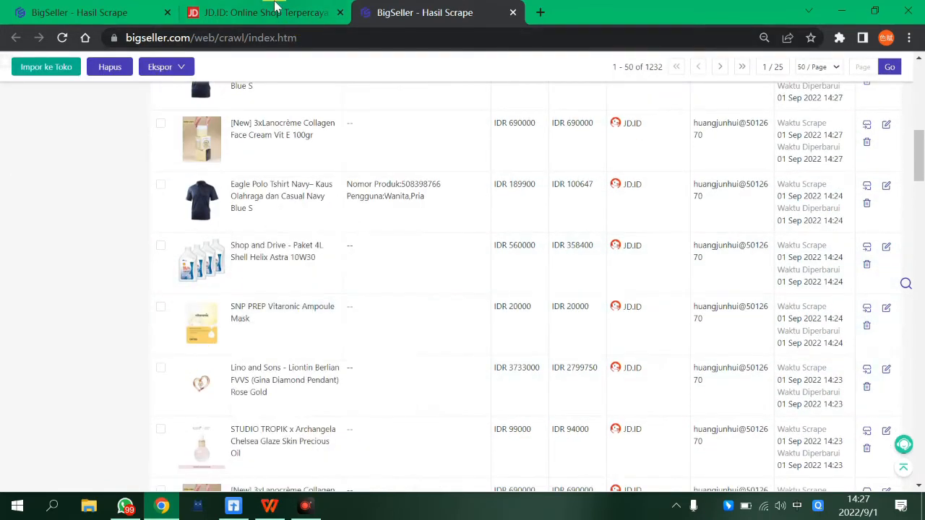
{"action": "scroll", "coordinate": [228, 329], "scroll_direction": "down", "scroll_amount": 3}
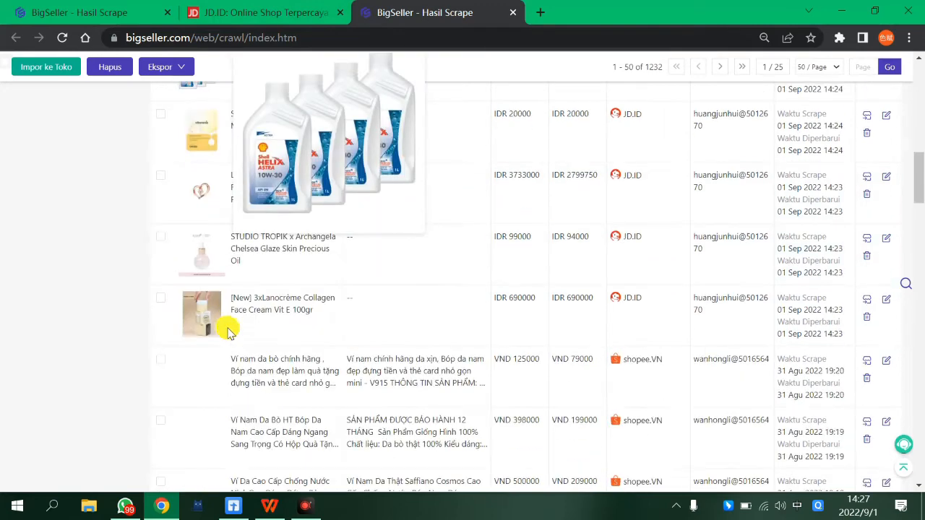
{"action": "scroll", "coordinate": [219, 330], "scroll_direction": "up", "scroll_amount": 3}
{"action": "scroll", "coordinate": [219, 331], "scroll_direction": "up", "scroll_amount": 5}
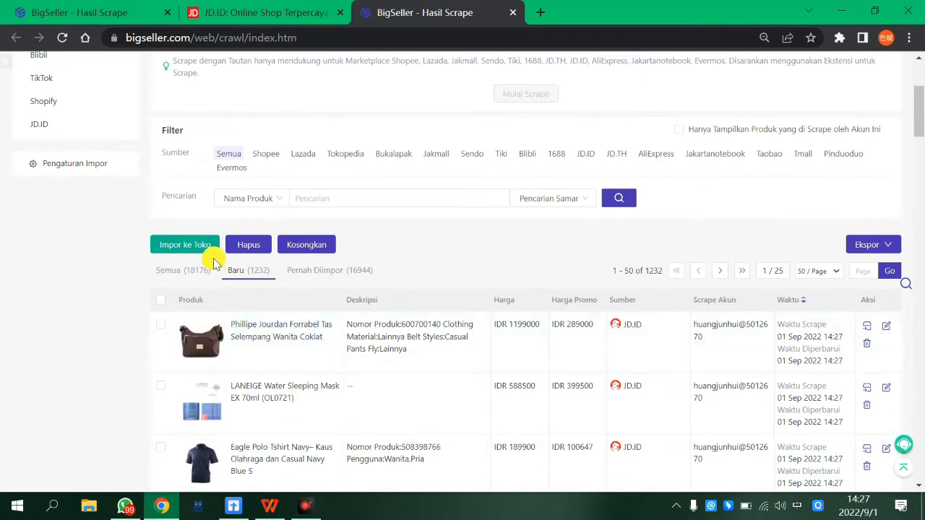
{"action": "scroll", "coordinate": [451, 276], "scroll_direction": "up", "scroll_amount": 3}
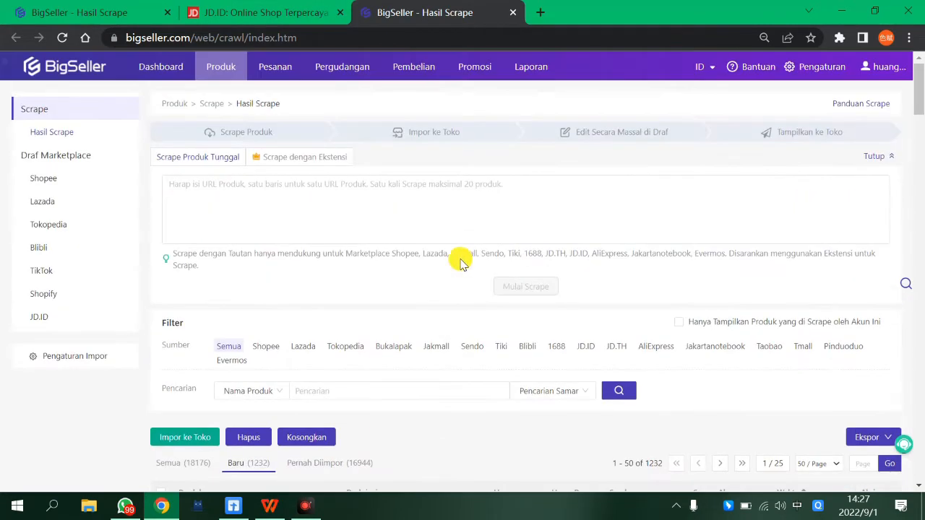
{"action": "scroll", "coordinate": [451, 305], "scroll_direction": "down", "scroll_amount": 5}
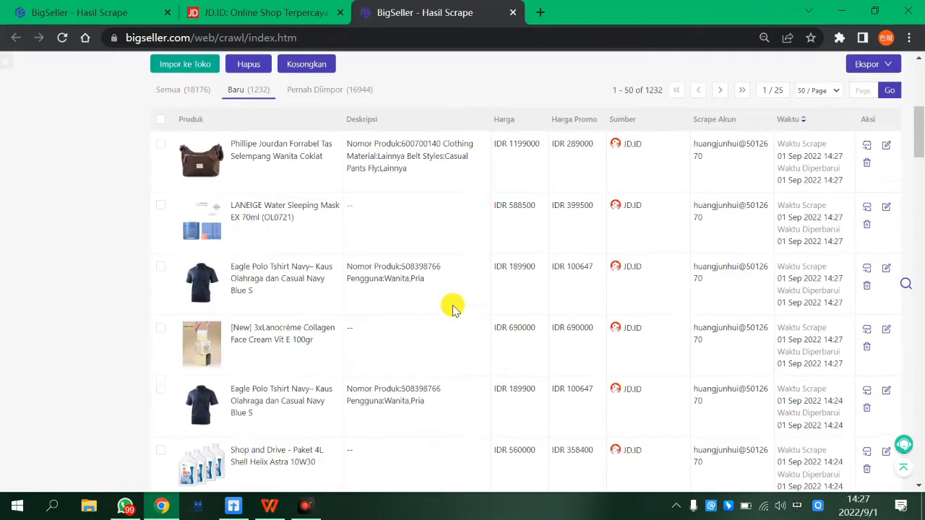
- Review the workflow stages from Scrape Produk to Tampilkan ke Toko above the scraping form
{"action": "scroll", "coordinate": [450, 305], "scroll_direction": "up", "scroll_amount": 5}
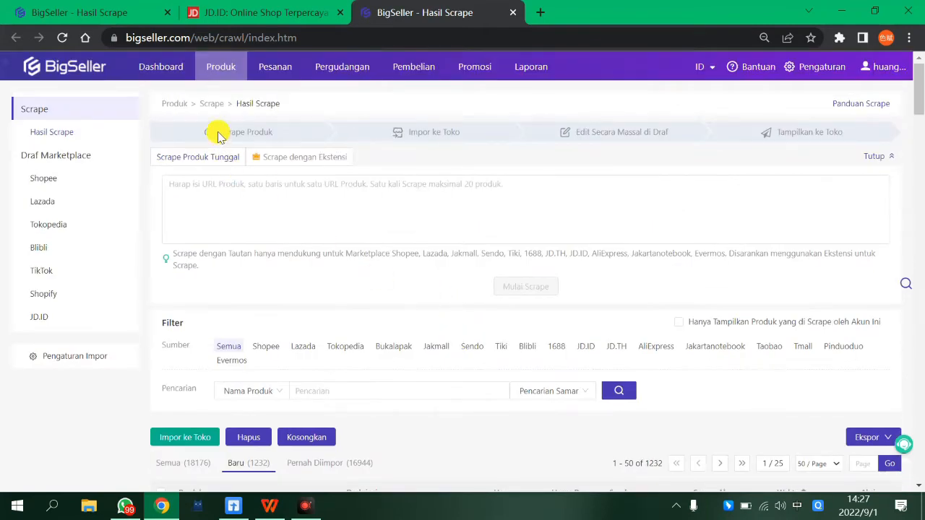
{"action": "left_click_drag", "start_coordinate": [220, 131], "coordinate": [902, 137]}
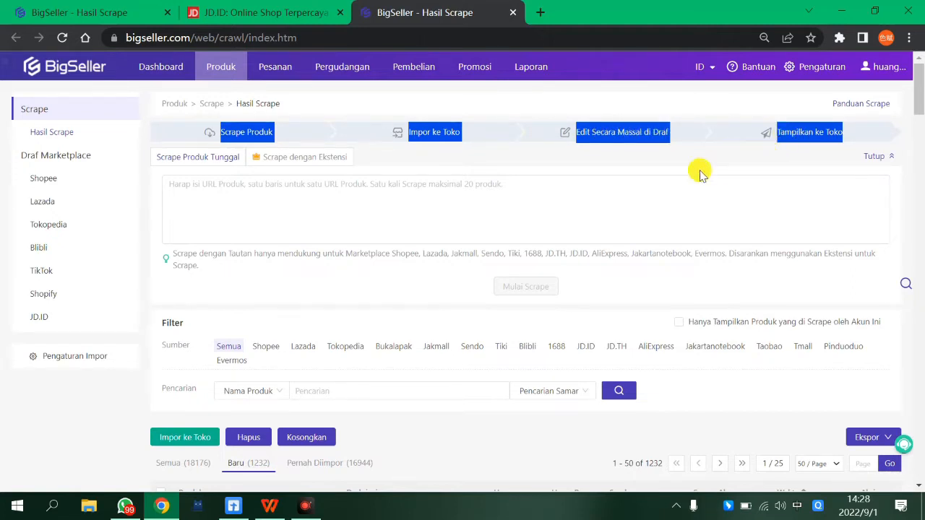
{"action": "left_click", "coordinate": [475, 208]}
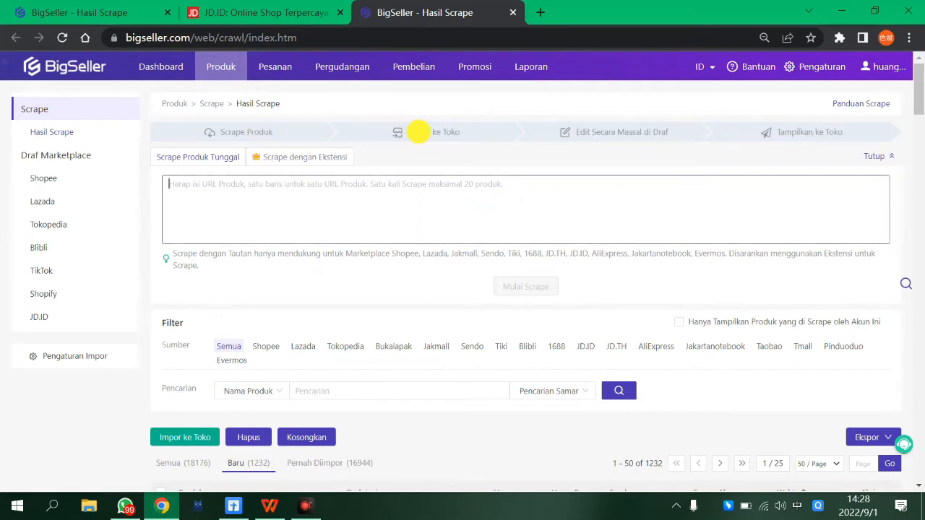
- Select the Phillipe Jourdan bag, the LANEIGE Water Sleeping Mask and the first Eagle Polo Tshirt in the Baru list
{"action": "scroll", "coordinate": [446, 171], "scroll_direction": "down", "scroll_amount": 3}
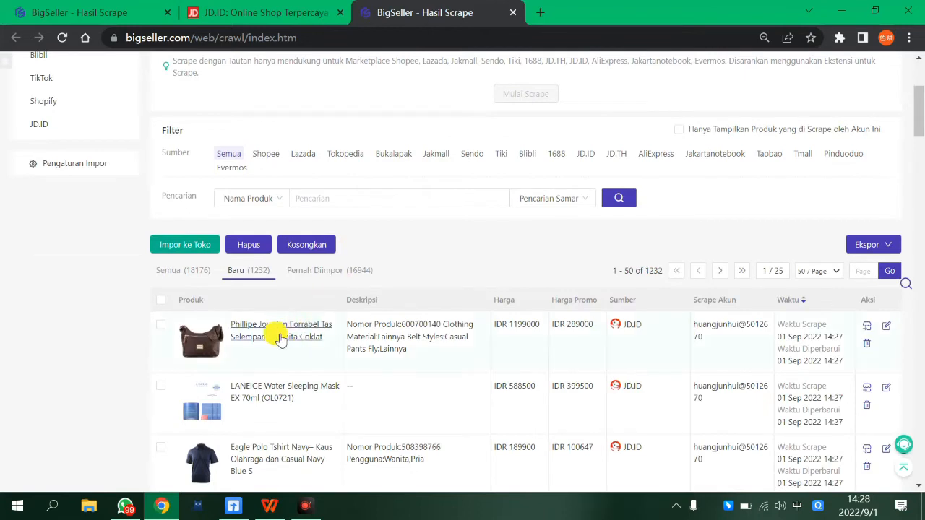
{"action": "scroll", "coordinate": [269, 331], "scroll_direction": "down", "scroll_amount": 3}
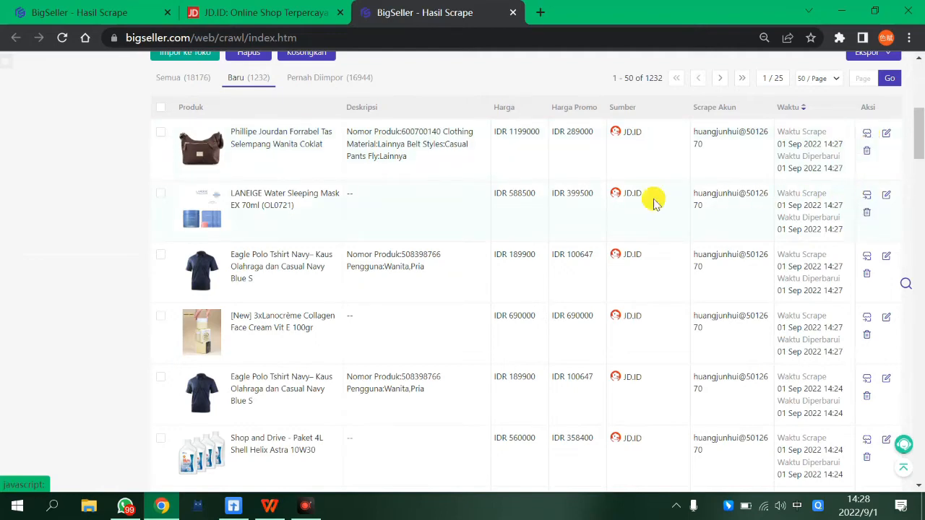
{"action": "scroll", "coordinate": [653, 200], "scroll_direction": "up", "scroll_amount": 3}
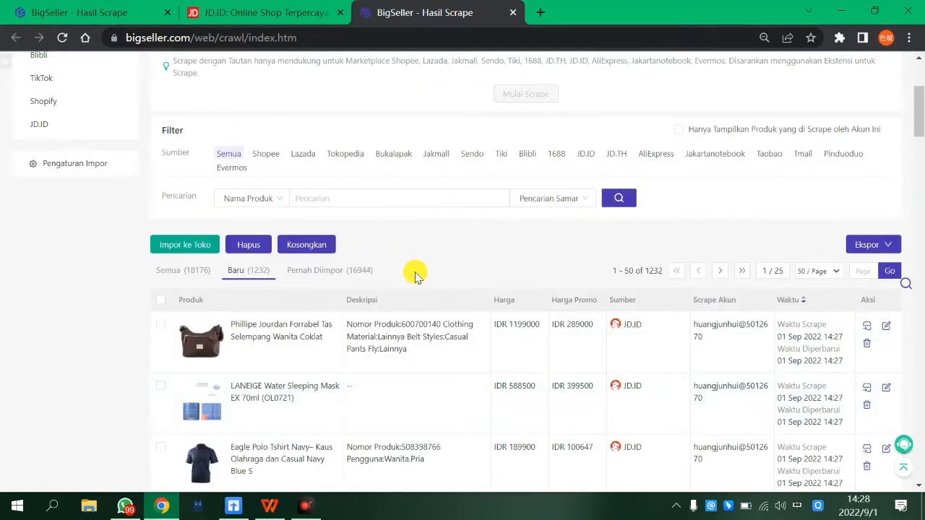
{"action": "left_click", "coordinate": [160, 331]}
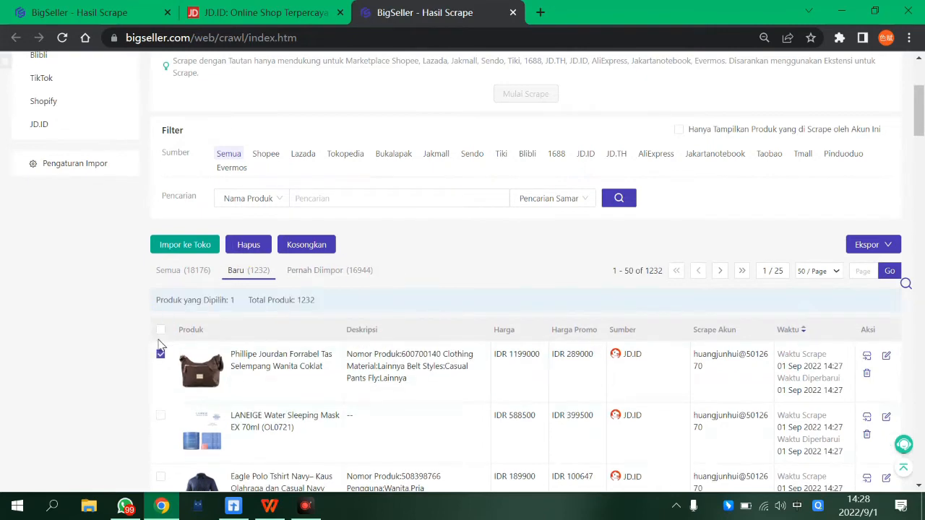
{"action": "scroll", "coordinate": [165, 423], "scroll_direction": "down", "scroll_amount": 3}
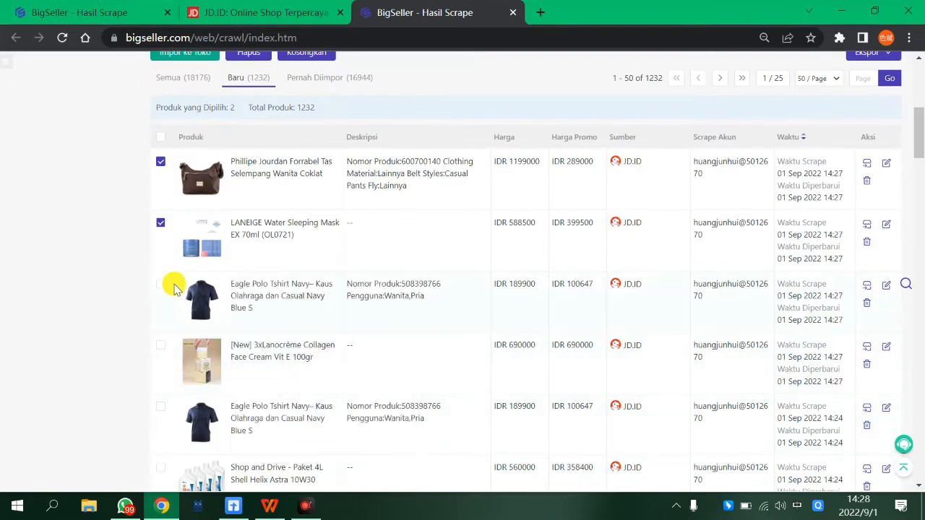
{"action": "scroll", "coordinate": [176, 337], "scroll_direction": "up", "scroll_amount": 3}
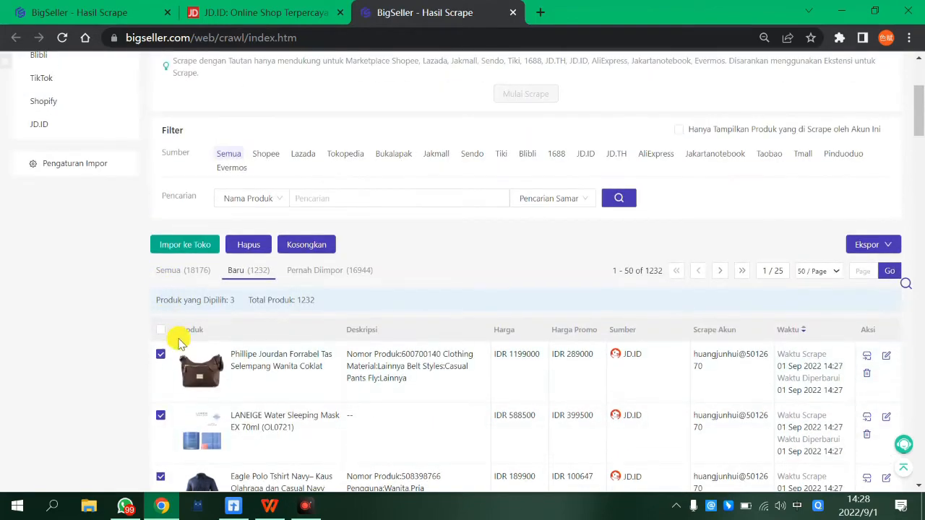
{"action": "scroll", "coordinate": [182, 355], "scroll_direction": "down", "scroll_amount": 6}
{"action": "scroll", "coordinate": [186, 352], "scroll_direction": "up", "scroll_amount": 6}
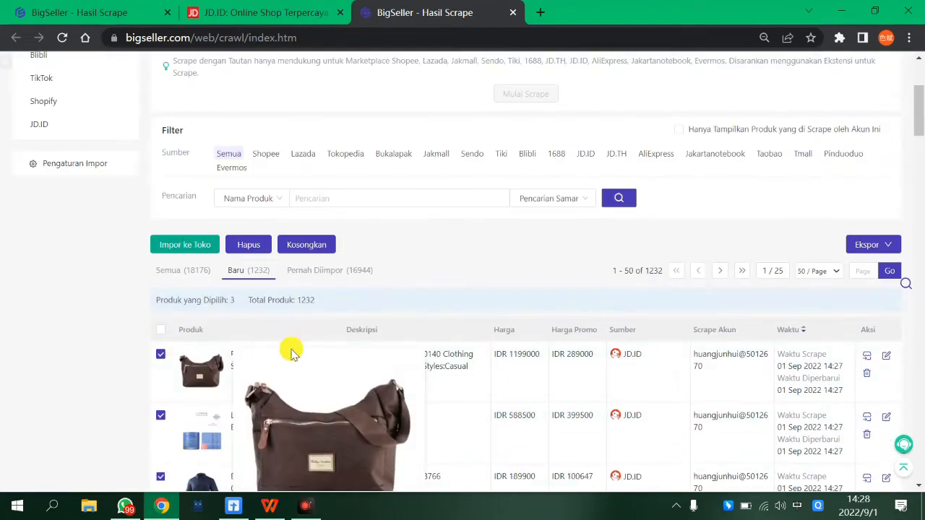
{"action": "scroll", "coordinate": [224, 354], "scroll_direction": "down", "scroll_amount": 3}
{"action": "scroll", "coordinate": [224, 355], "scroll_direction": "up", "scroll_amount": 3}
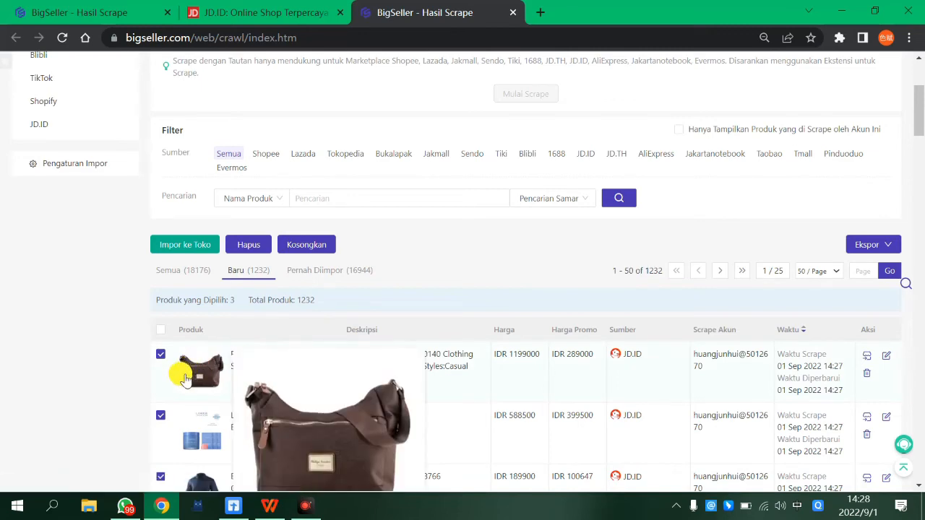
- Import the selected products into the draft list of the JD.ID store jdid测试店铺1
{"action": "left_click", "coordinate": [198, 249]}
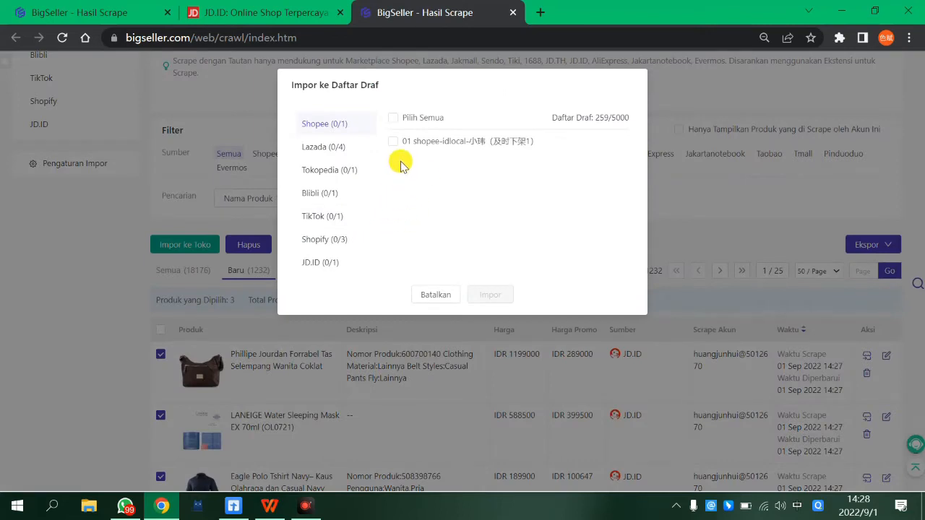
{"action": "left_click", "coordinate": [325, 263]}
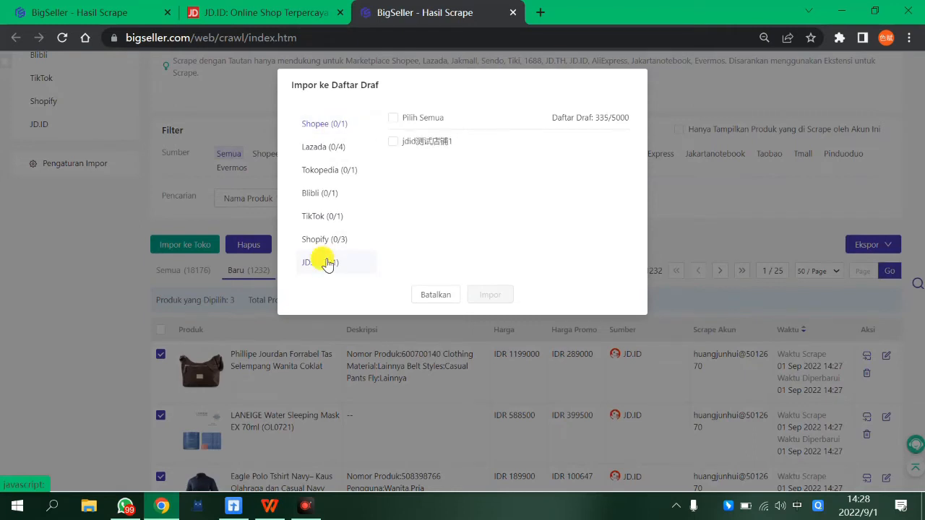
{"action": "left_click", "coordinate": [393, 143]}
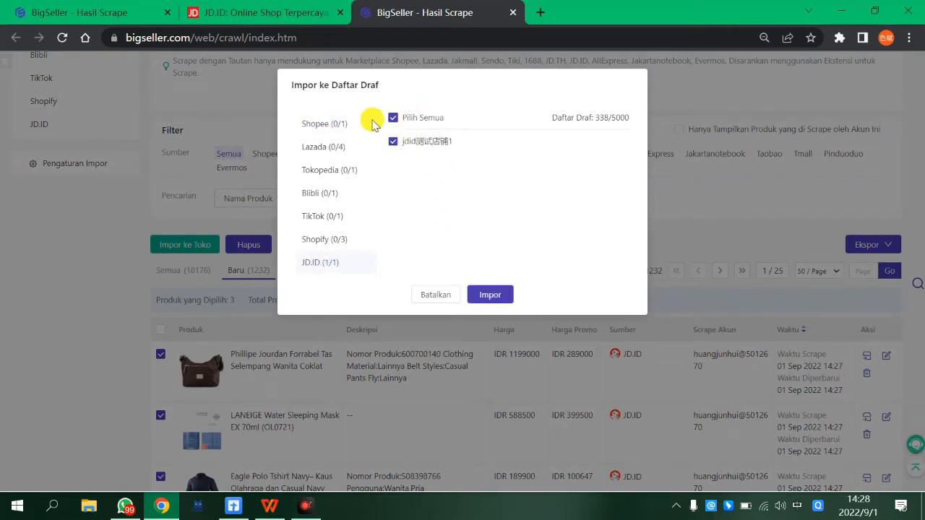
{"action": "left_click", "coordinate": [490, 294]}
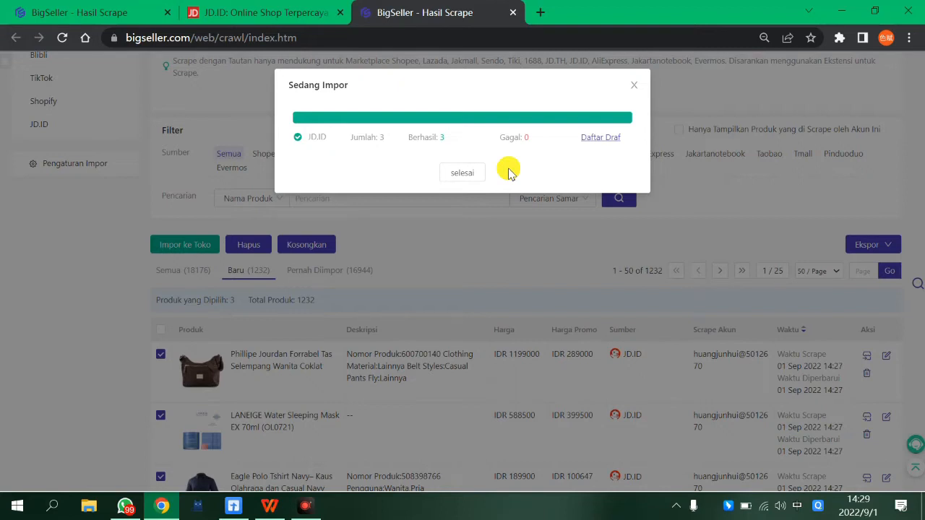
- Open the JD.ID draft list from the import results and review the newly imported products
{"action": "left_click", "coordinate": [597, 138]}
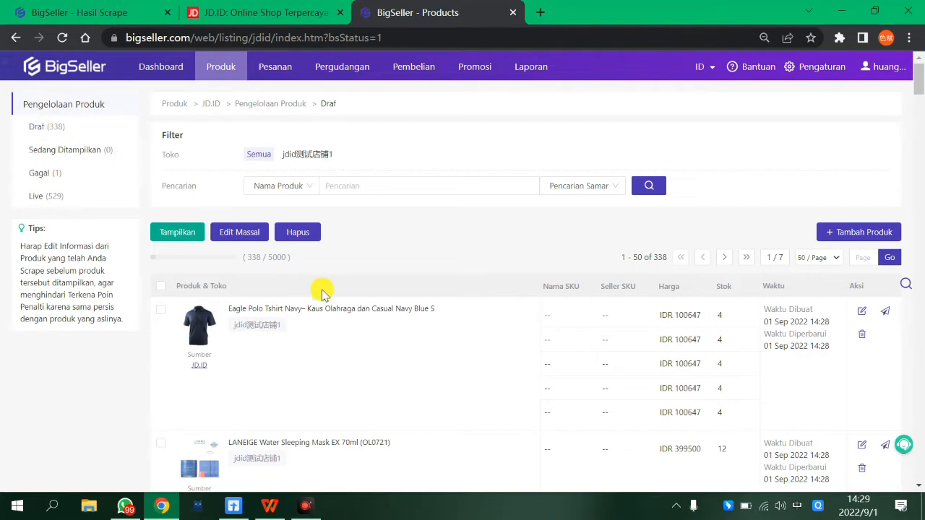
{"action": "scroll", "coordinate": [286, 307], "scroll_direction": "down", "scroll_amount": 4}
{"action": "scroll", "coordinate": [286, 307], "scroll_direction": "up", "scroll_amount": 4}
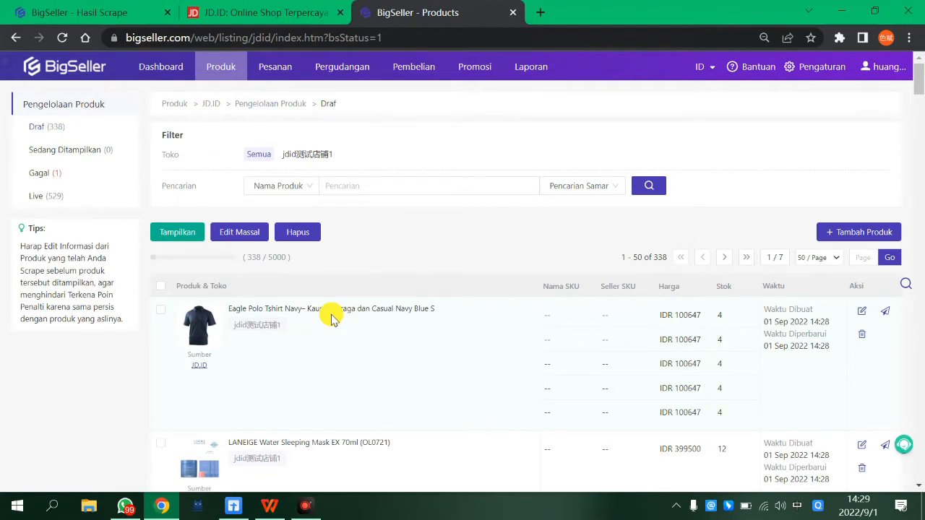
- Edit the Eagle Polo Tshirt draft, mapping Color to Warna and Clothes Size to Clothes Size, and save the category mapping to continue
{"action": "left_click", "coordinate": [863, 314]}
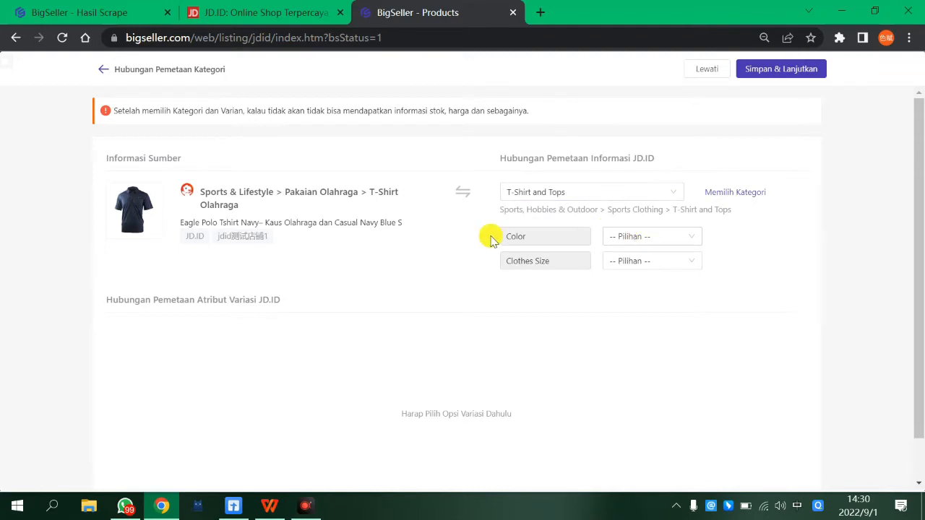
{"action": "left_click", "coordinate": [645, 237]}
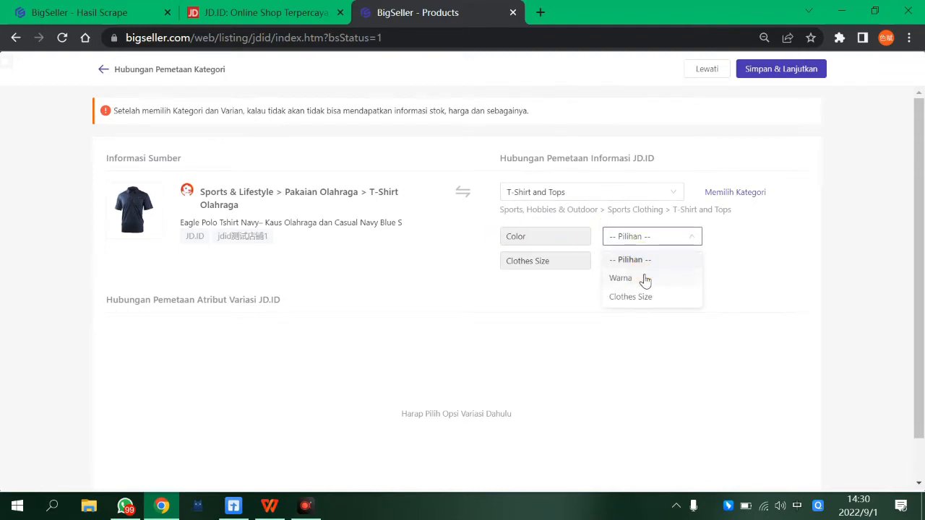
{"action": "left_click", "coordinate": [644, 279]}
{"action": "left_click", "coordinate": [649, 264]}
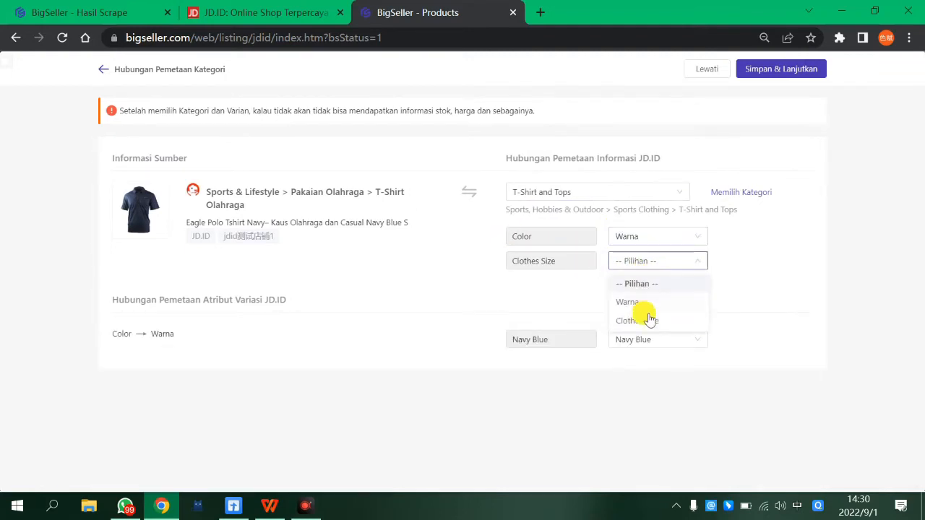
{"action": "left_click", "coordinate": [652, 326]}
{"action": "scroll", "coordinate": [754, 326], "scroll_direction": "down", "scroll_amount": 1}
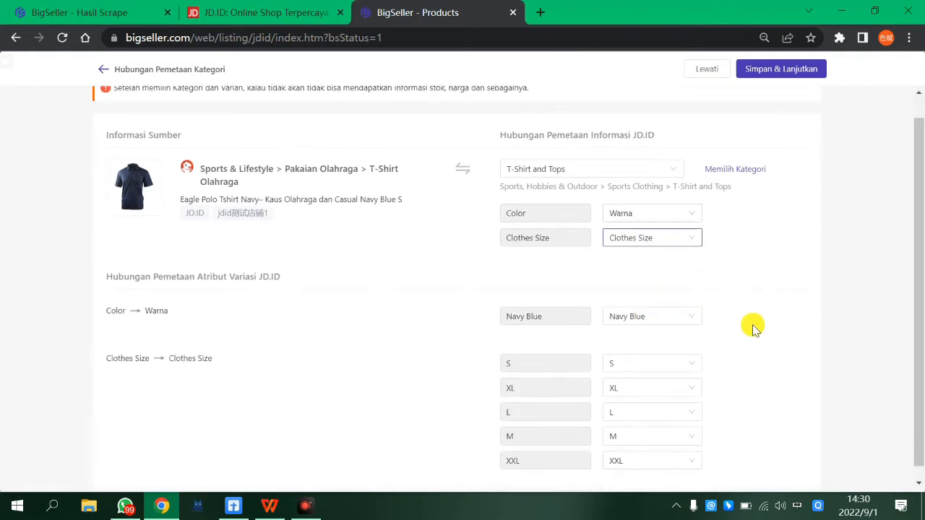
{"action": "left_click", "coordinate": [777, 72]}
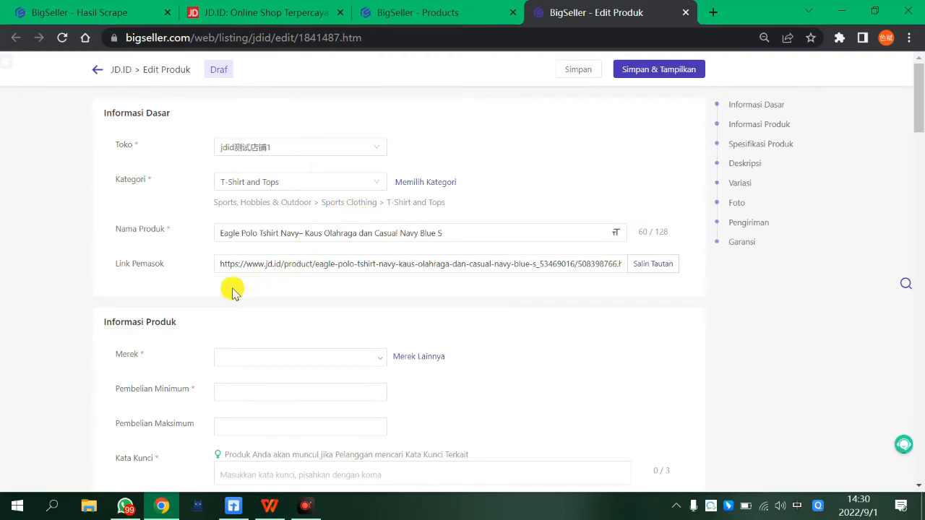
- Examine the Eagle Polo Tshirt's edit form from Informasi Dasar to Garansi, including its required fields, description, variations, photos and shipping
{"action": "scroll", "coordinate": [231, 289], "scroll_direction": "down", "scroll_amount": 20}
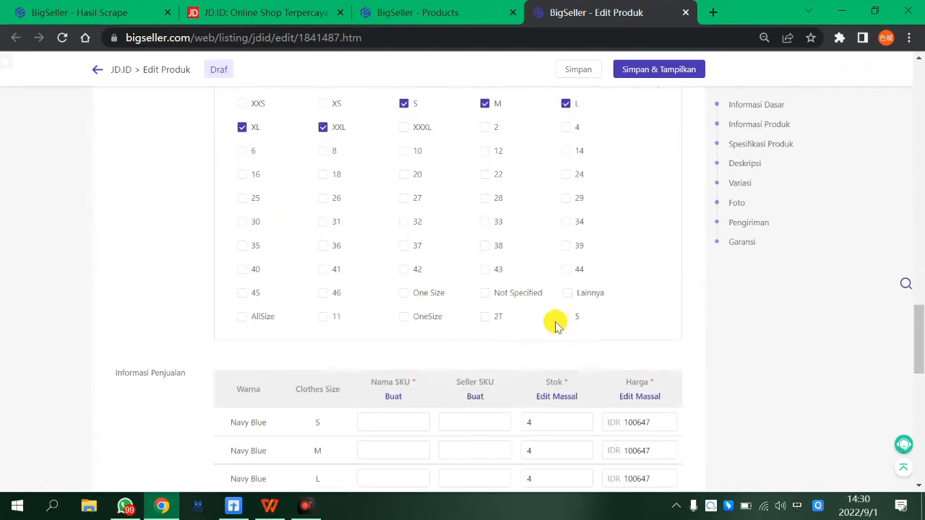
{"action": "scroll", "coordinate": [554, 320], "scroll_direction": "up", "scroll_amount": 8}
{"action": "scroll", "coordinate": [433, 297], "scroll_direction": "up", "scroll_amount": 12}
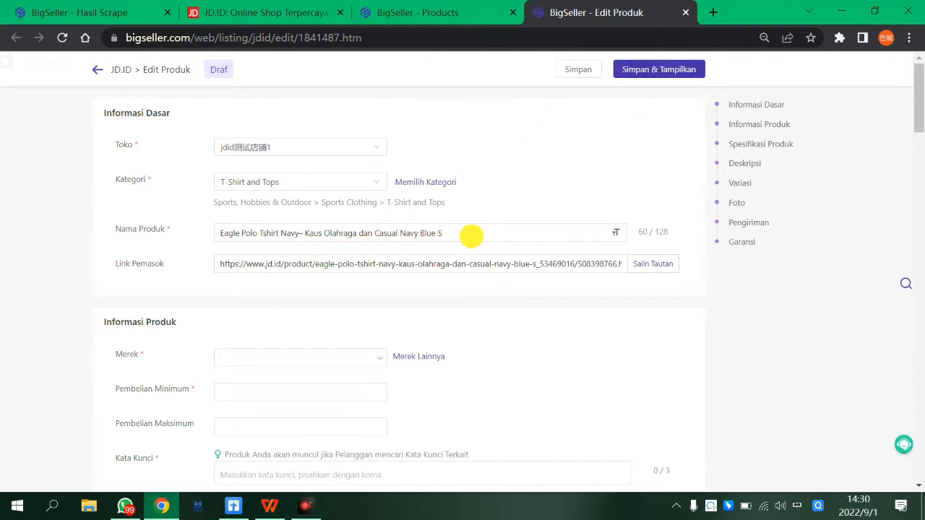
{"action": "left_click", "coordinate": [471, 237]}
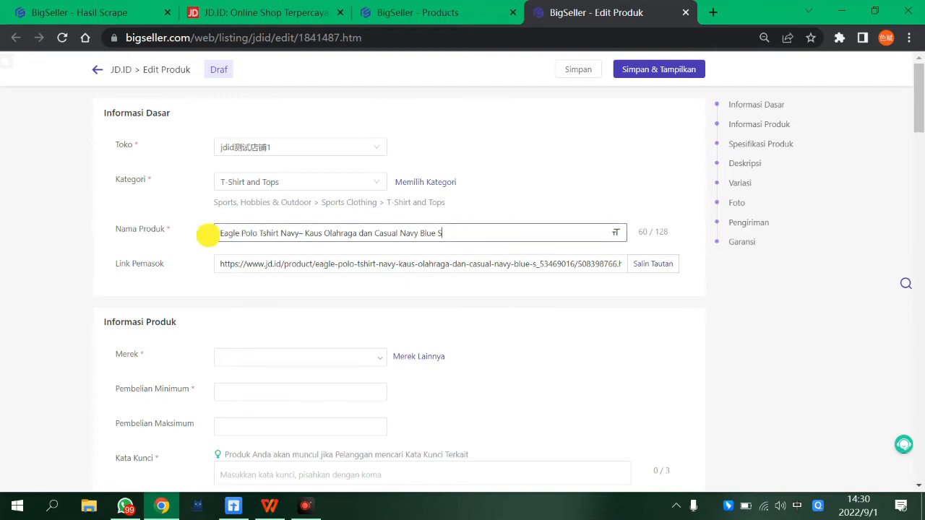
{"action": "left_click_drag", "start_coordinate": [114, 226], "coordinate": [161, 228]}
{"action": "left_click", "coordinate": [181, 248]}
{"action": "scroll", "coordinate": [181, 275], "scroll_direction": "down", "scroll_amount": 8}
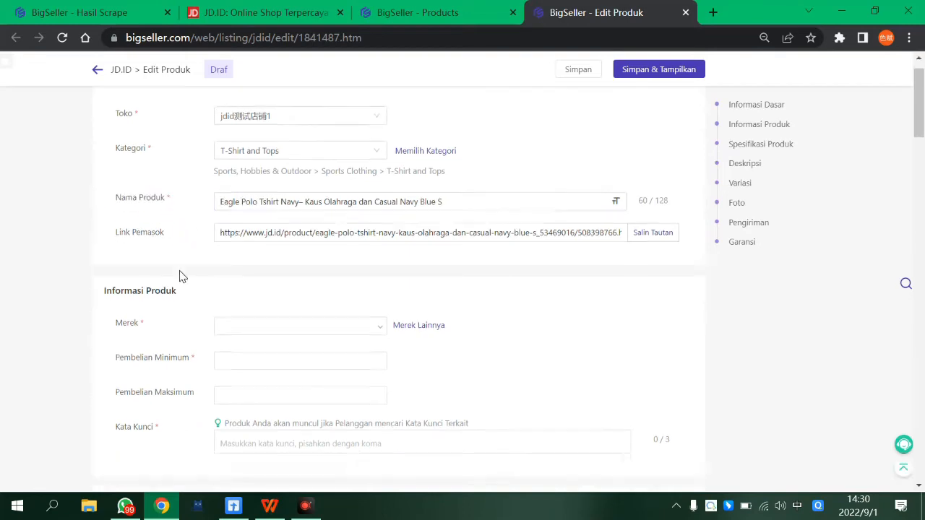
{"action": "left_click", "coordinate": [316, 242]}
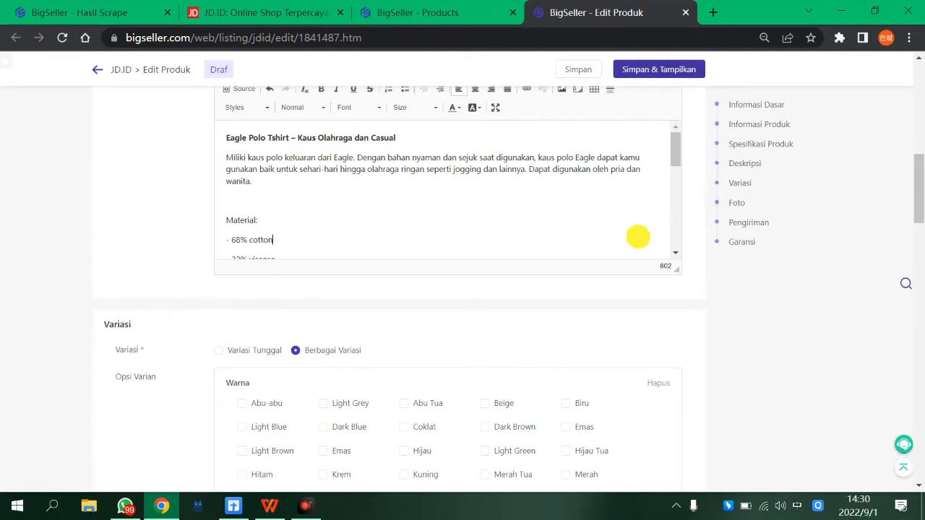
{"action": "scroll", "coordinate": [694, 332], "scroll_direction": "down", "scroll_amount": 10}
{"action": "scroll", "coordinate": [695, 333], "scroll_direction": "down", "scroll_amount": 10}
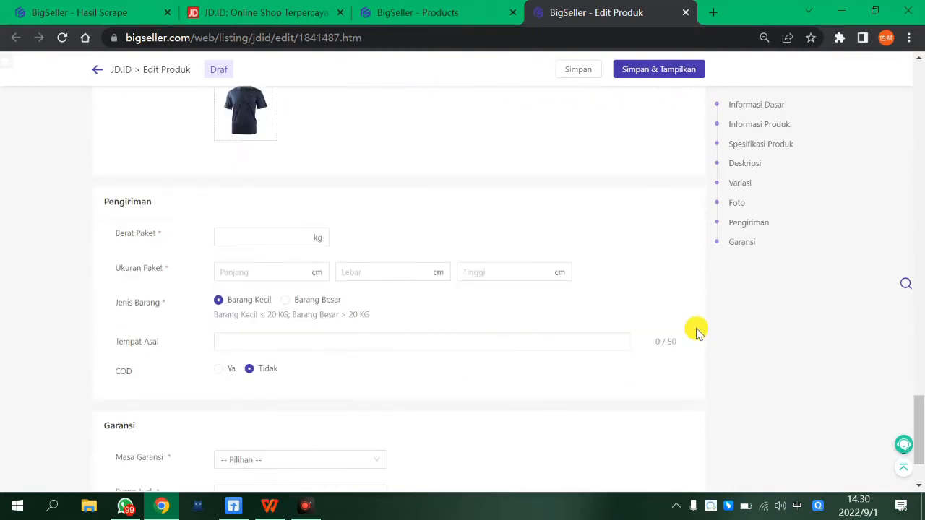
{"action": "scroll", "coordinate": [696, 329], "scroll_direction": "down", "scroll_amount": 2}
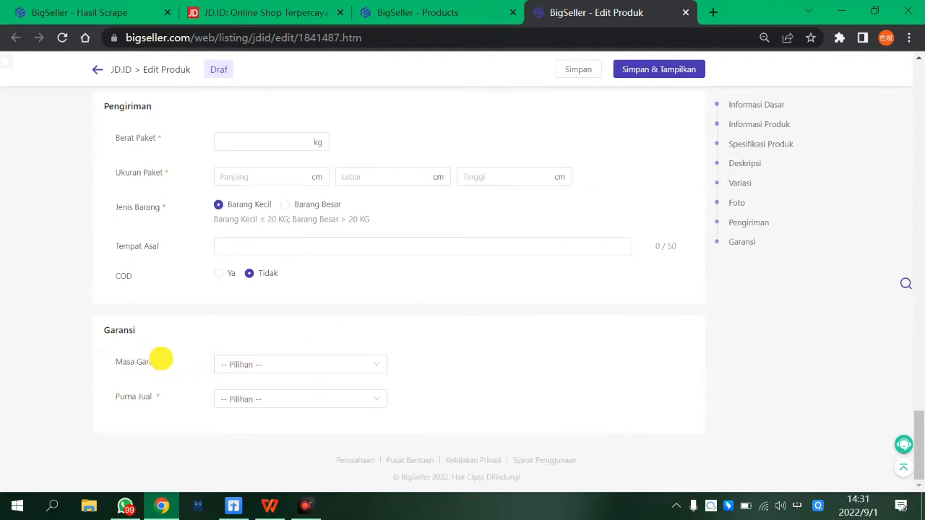
{"action": "double_click", "coordinate": [182, 359]}
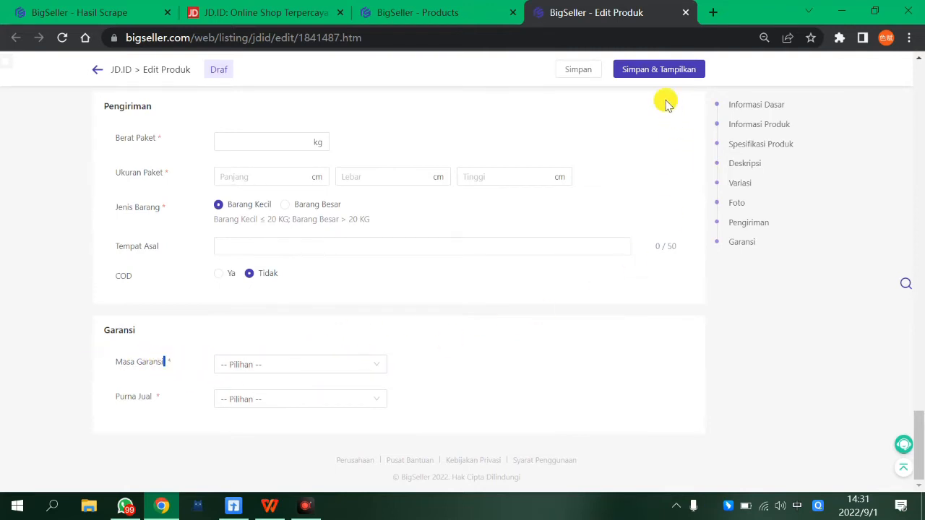
{"action": "scroll", "coordinate": [194, 374], "scroll_direction": "up", "scroll_amount": 15}
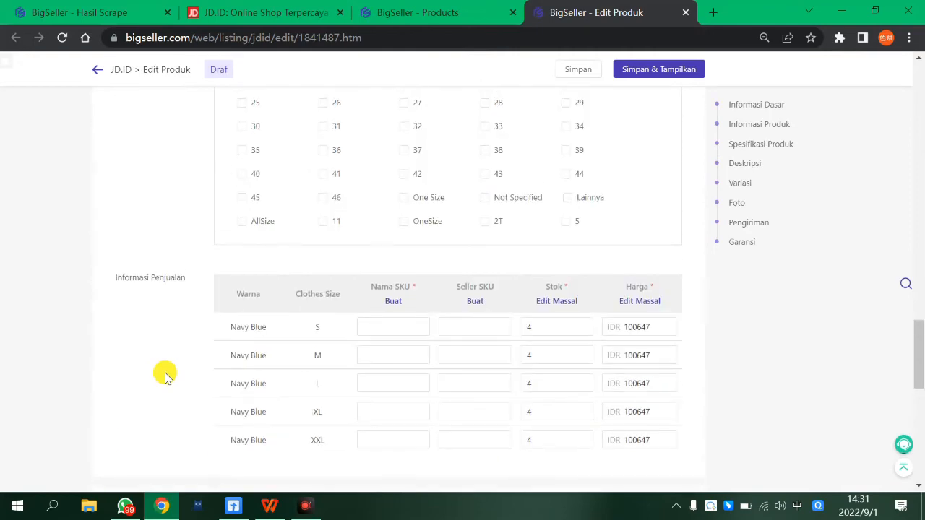
{"action": "scroll", "coordinate": [165, 374], "scroll_direction": "up", "scroll_amount": 15}
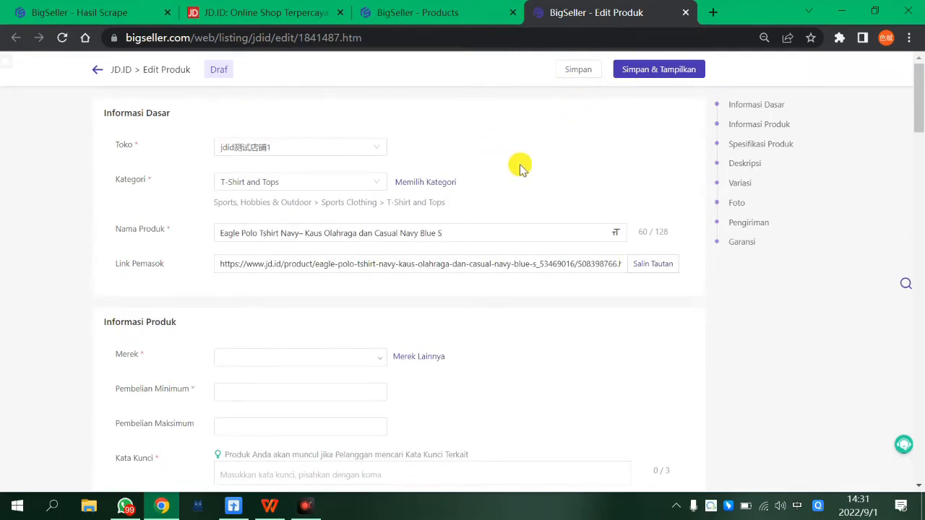
- Return to the draft list and select the Eagle Polo Tshirt, LANEIGE Water Sleeping Mask and Phillipe Jourdan bag drafts
{"action": "left_click", "coordinate": [418, 12]}
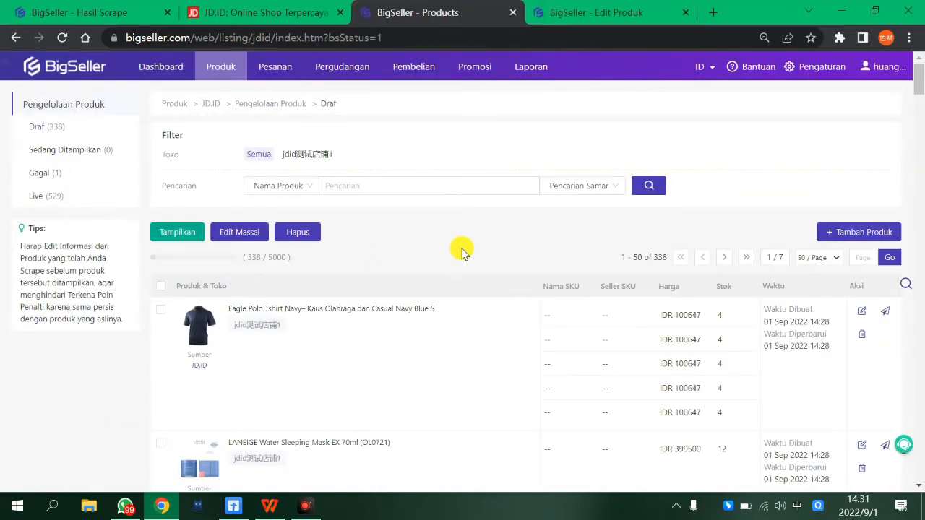
{"action": "scroll", "coordinate": [460, 248], "scroll_direction": "down", "scroll_amount": 5}
{"action": "scroll", "coordinate": [491, 209], "scroll_direction": "up", "scroll_amount": 5}
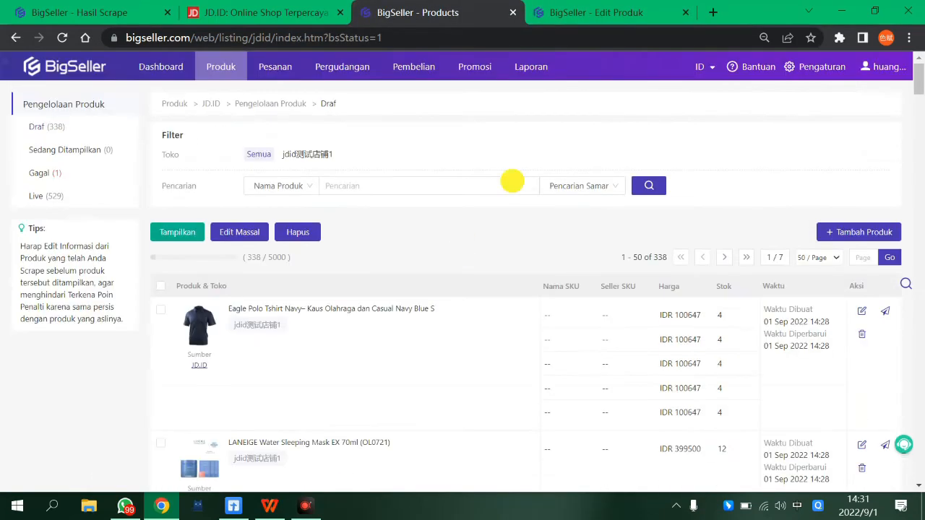
{"action": "left_click", "coordinate": [599, 13]}
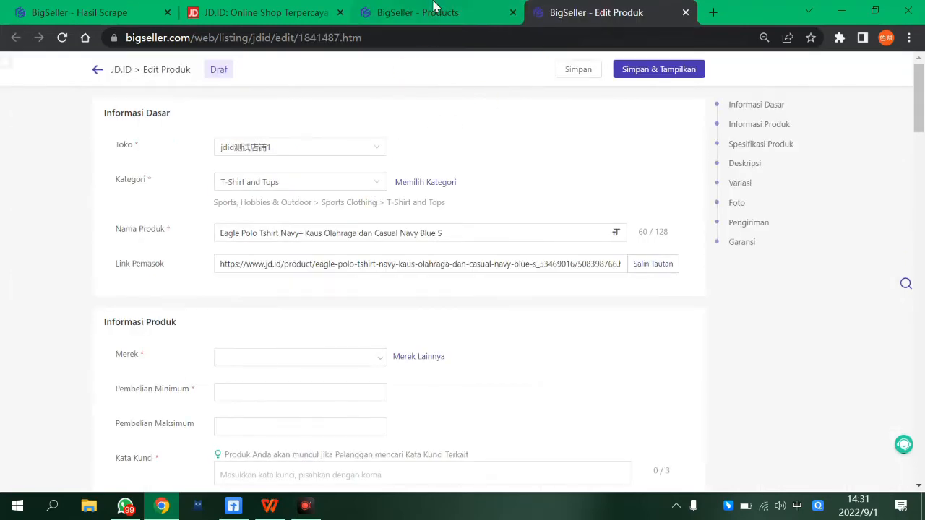
{"action": "left_click", "coordinate": [436, 9]}
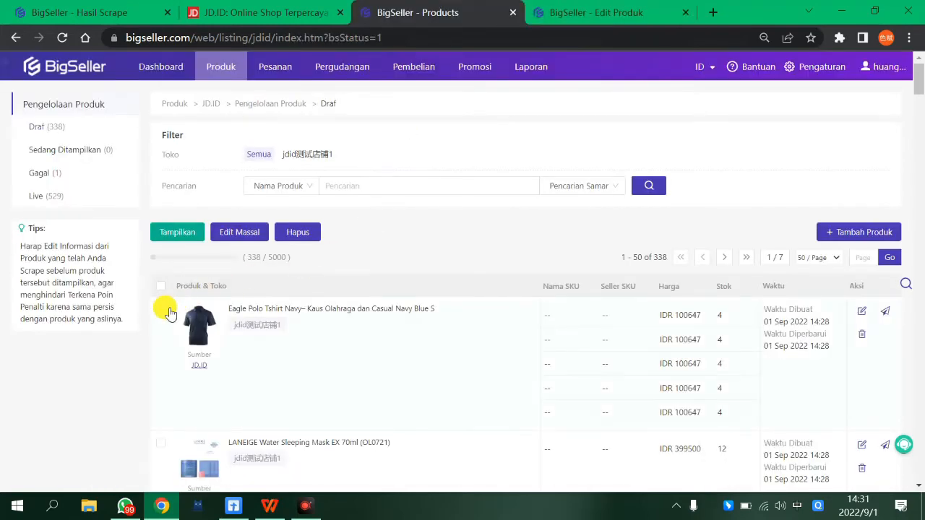
{"action": "left_click", "coordinate": [165, 310]}
{"action": "scroll", "coordinate": [166, 304], "scroll_direction": "down", "scroll_amount": 3}
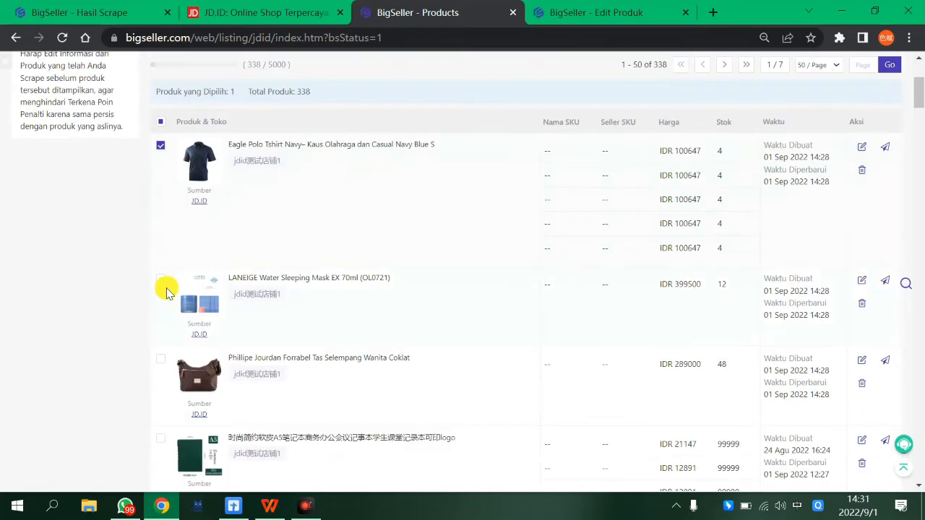
{"action": "left_click", "coordinate": [163, 282]}
{"action": "left_click", "coordinate": [162, 357]}
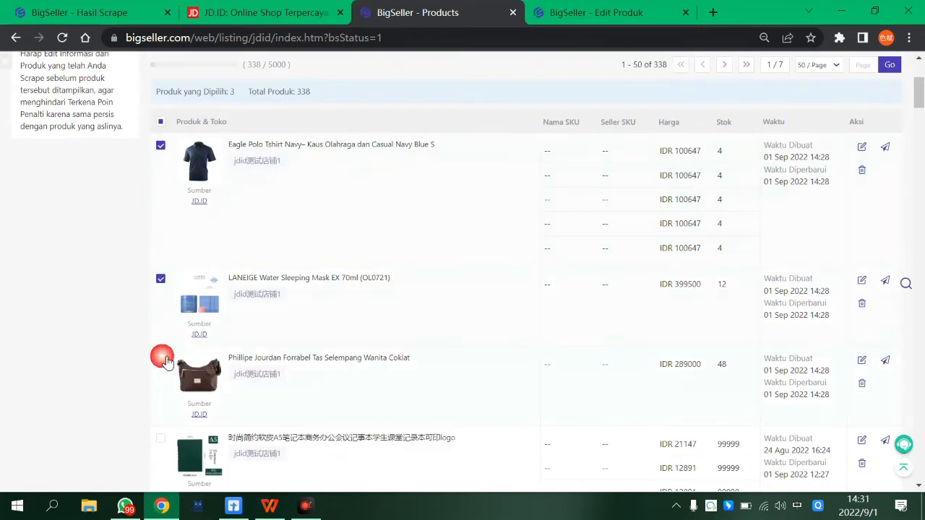
- Open the three selected drafts for bulk editing and save their category mapping to continue
{"action": "scroll", "coordinate": [219, 362], "scroll_direction": "up", "scroll_amount": 3}
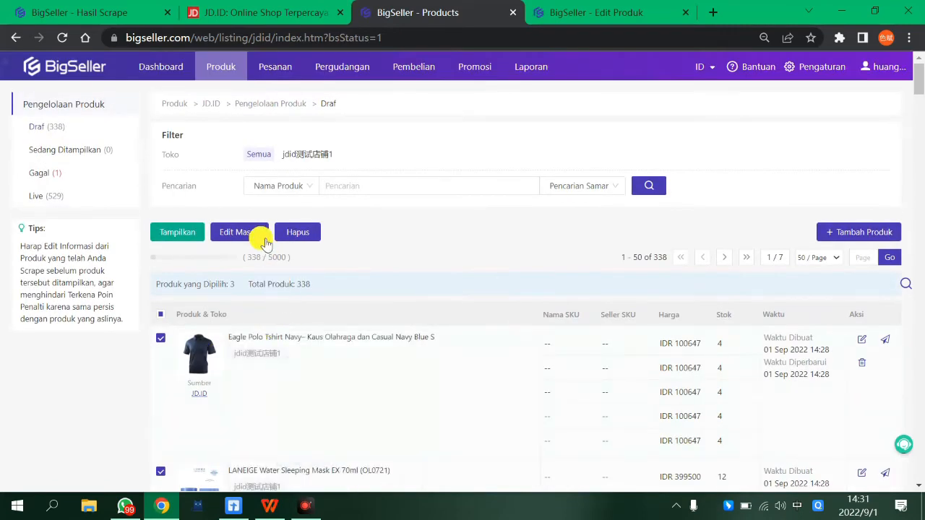
{"action": "left_click", "coordinate": [246, 234]}
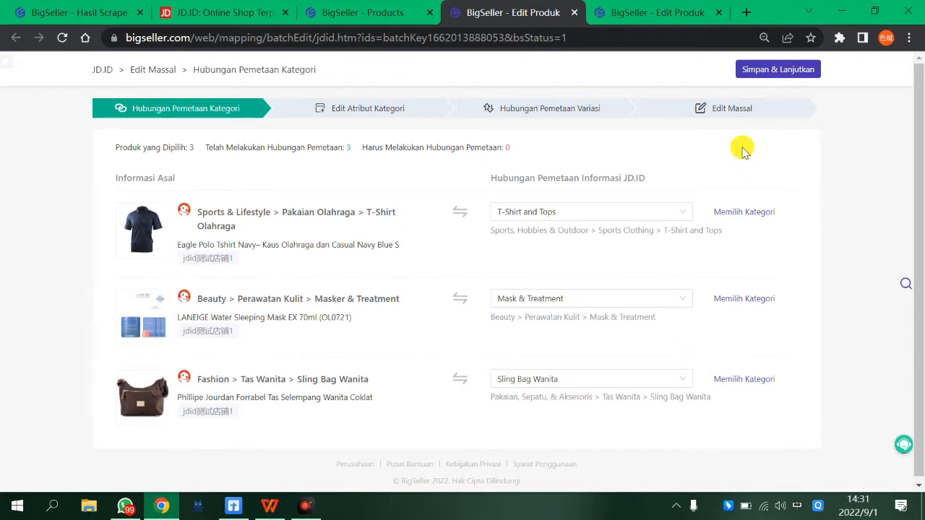
{"action": "left_click", "coordinate": [780, 70]}
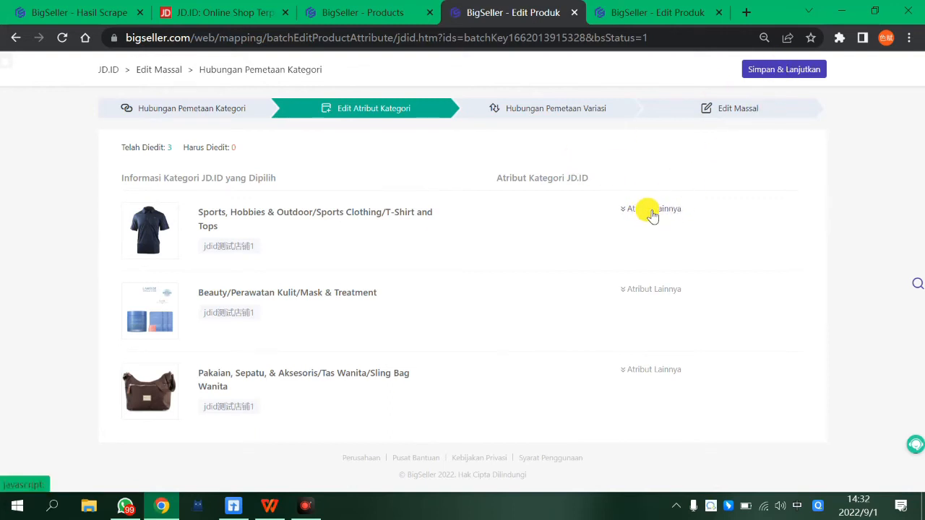
- Show the additional attributes of the T-Shirt and Tops category, and save the category attributes and variation mapping to continue
{"action": "left_click", "coordinate": [653, 211]}
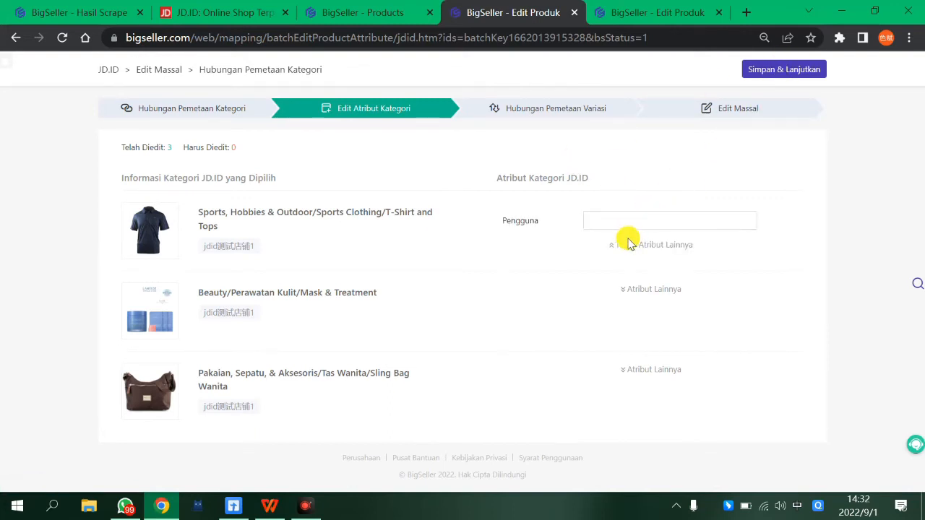
{"action": "left_click", "coordinate": [773, 68]}
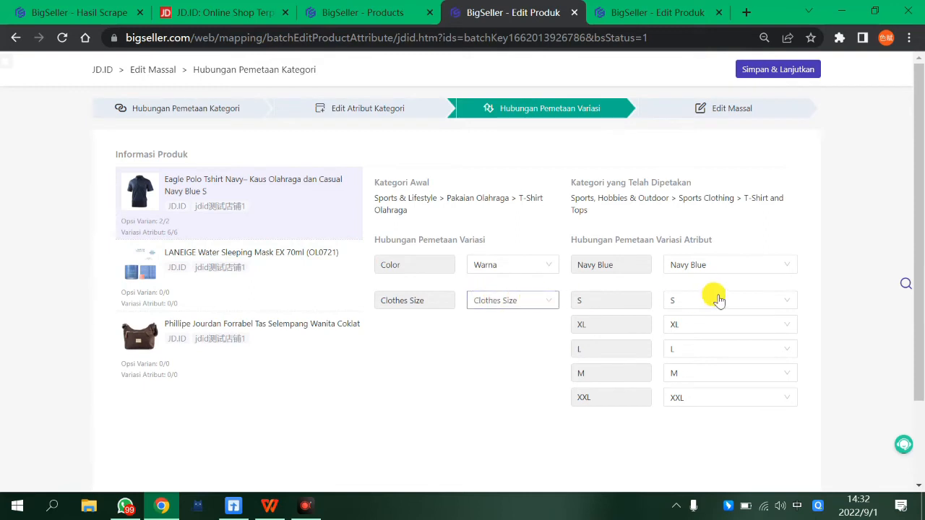
{"action": "left_click", "coordinate": [776, 70]}
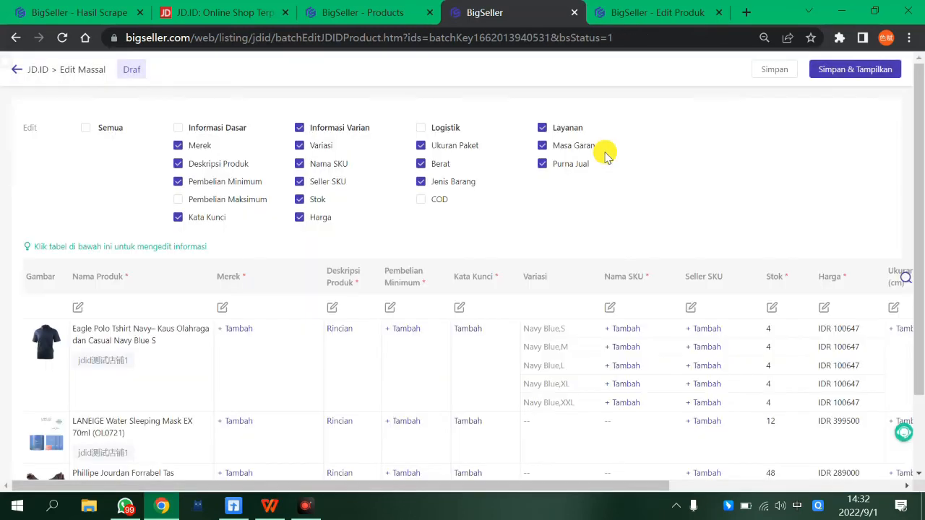
- Examine the bulk edit field options and product table, opening each of the three product names in its inline editor
{"action": "scroll", "coordinate": [180, 229], "scroll_direction": "down", "scroll_amount": 2}
{"action": "scroll", "coordinate": [253, 257], "scroll_direction": "up", "scroll_amount": 2}
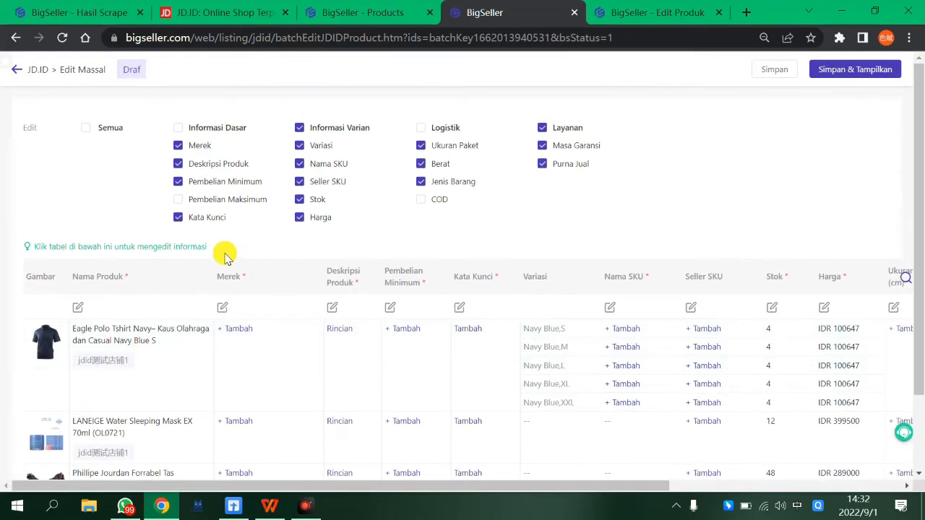
{"action": "scroll", "coordinate": [246, 260], "scroll_direction": "down", "scroll_amount": 2}
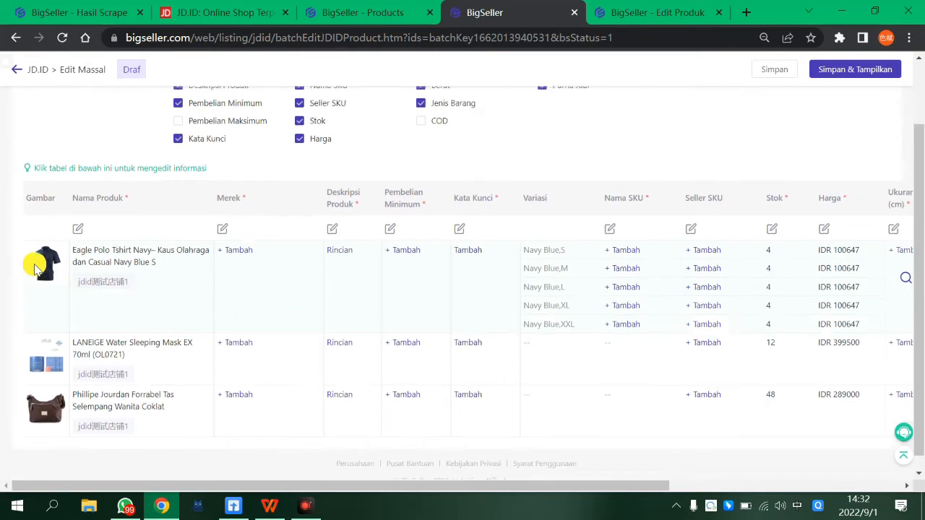
{"action": "scroll", "coordinate": [116, 274], "scroll_direction": "up", "scroll_amount": 2}
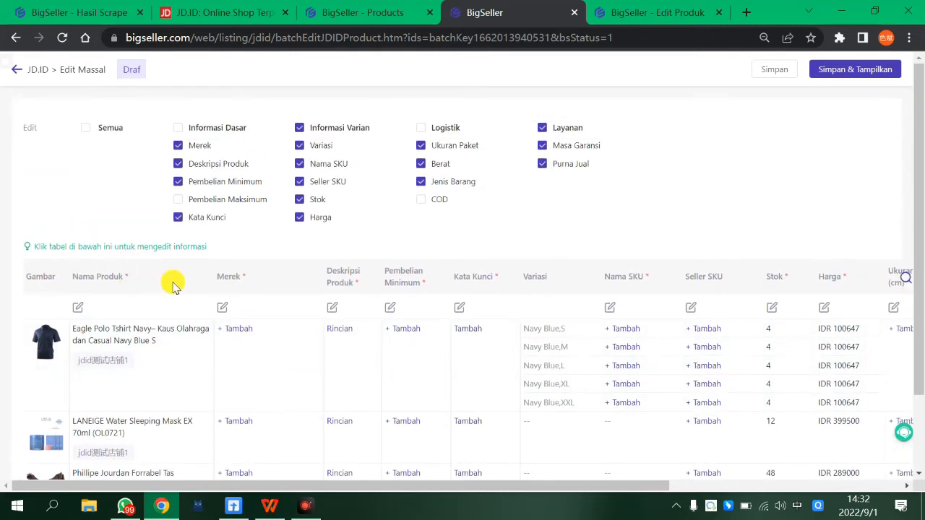
{"action": "scroll", "coordinate": [174, 284], "scroll_direction": "down", "scroll_amount": 2}
{"action": "scroll", "coordinate": [424, 283], "scroll_direction": "up", "scroll_amount": 2}
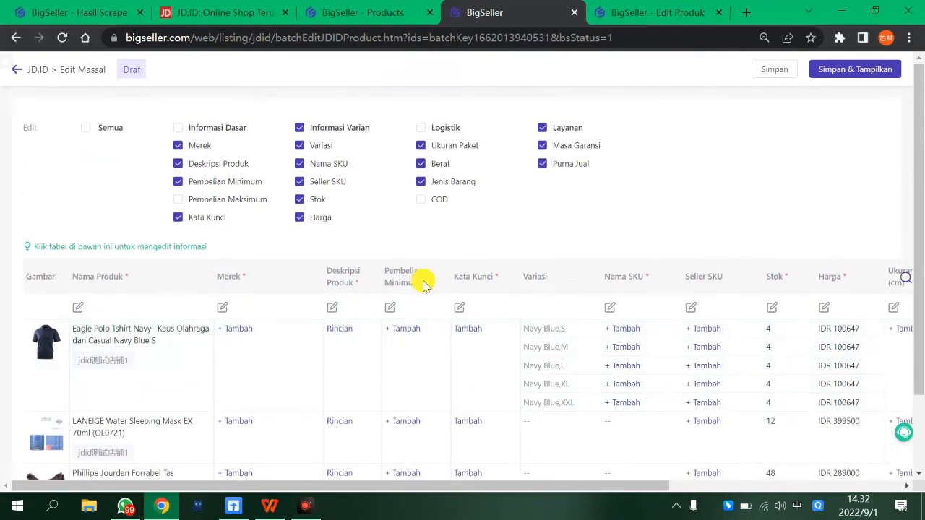
{"action": "scroll", "coordinate": [105, 285], "scroll_direction": "down", "scroll_amount": 2}
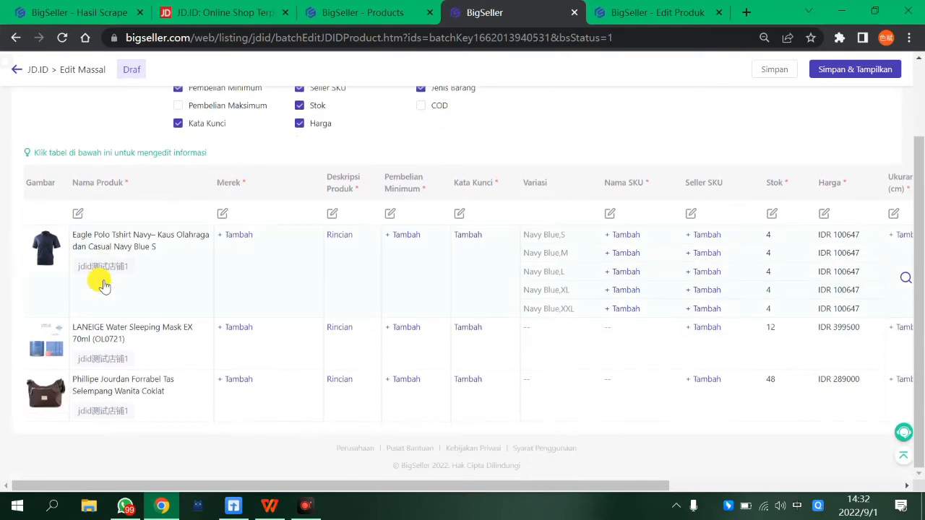
{"action": "left_click", "coordinate": [117, 244]}
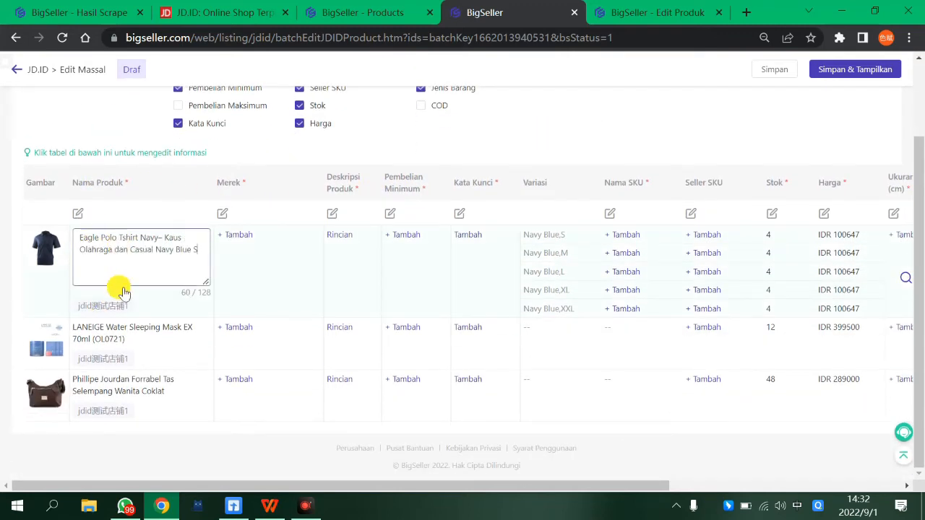
{"action": "left_click", "coordinate": [131, 343]}
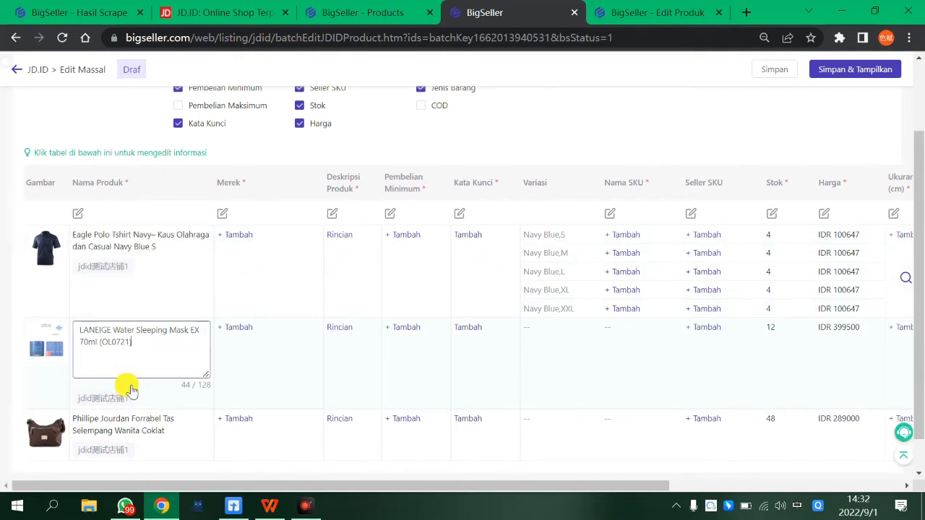
{"action": "left_click", "coordinate": [128, 429]}
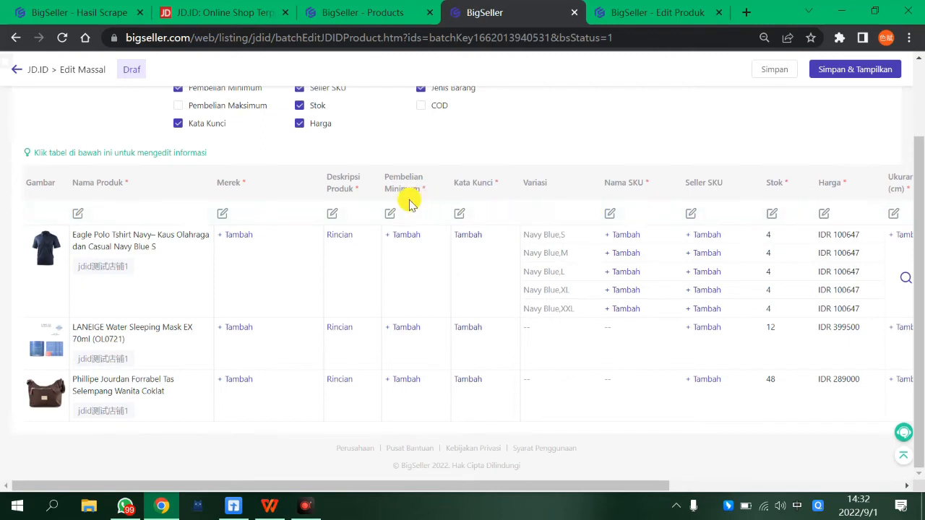
- Bulk edit the product names, adding "3m" at the beginning and "keren" at the end
{"action": "left_click", "coordinate": [80, 214]}
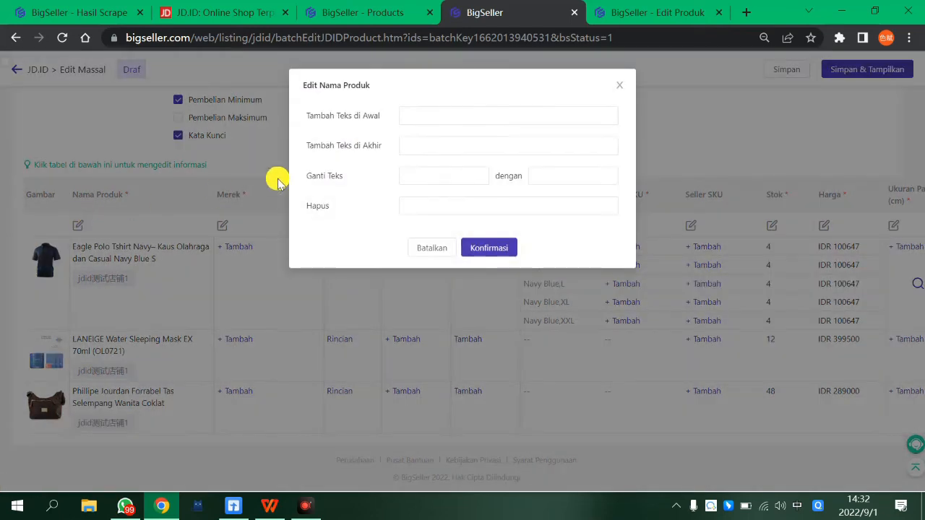
{"action": "left_click", "coordinate": [441, 116]}
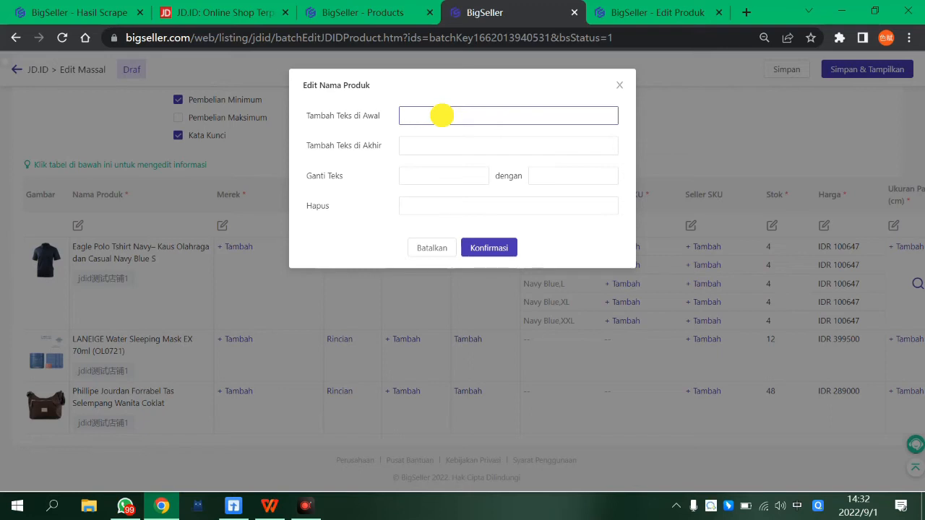
{"action": "type", "text": "3m"}
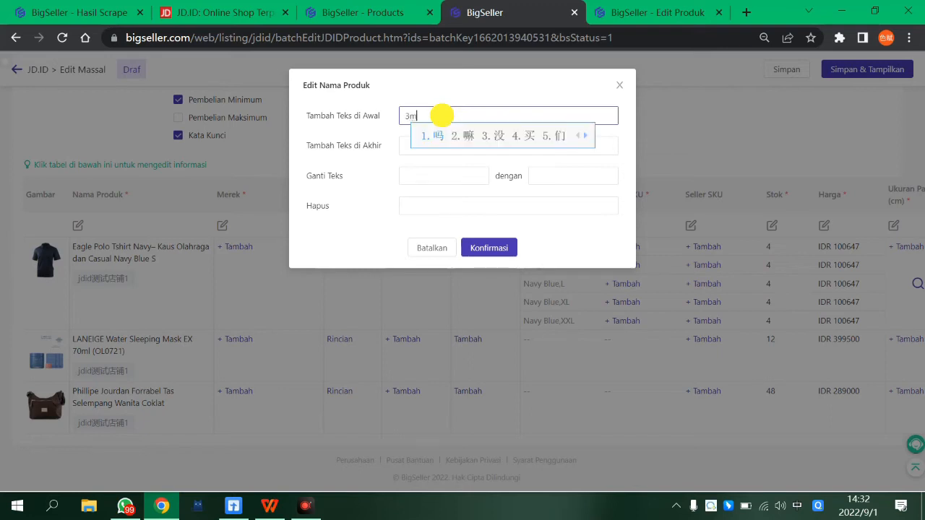
{"action": "key", "text": "shift"}
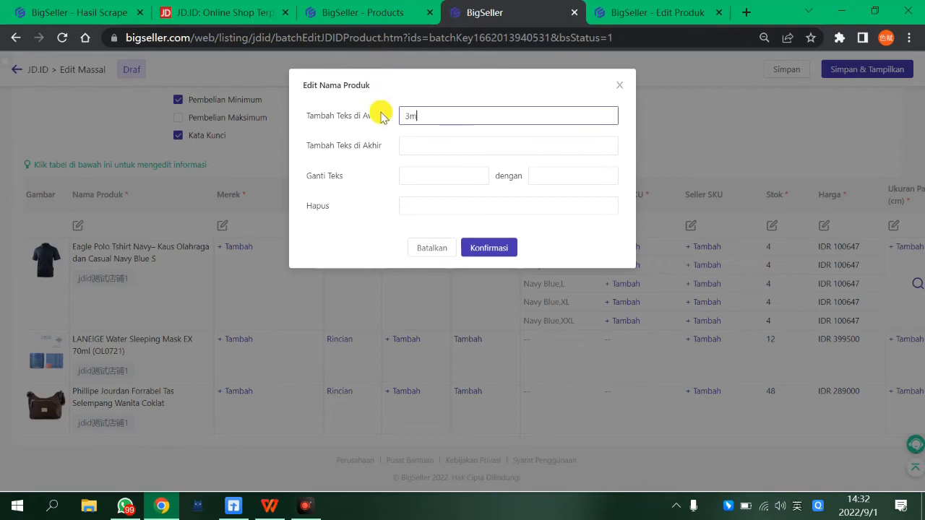
{"action": "left_click", "coordinate": [446, 146]}
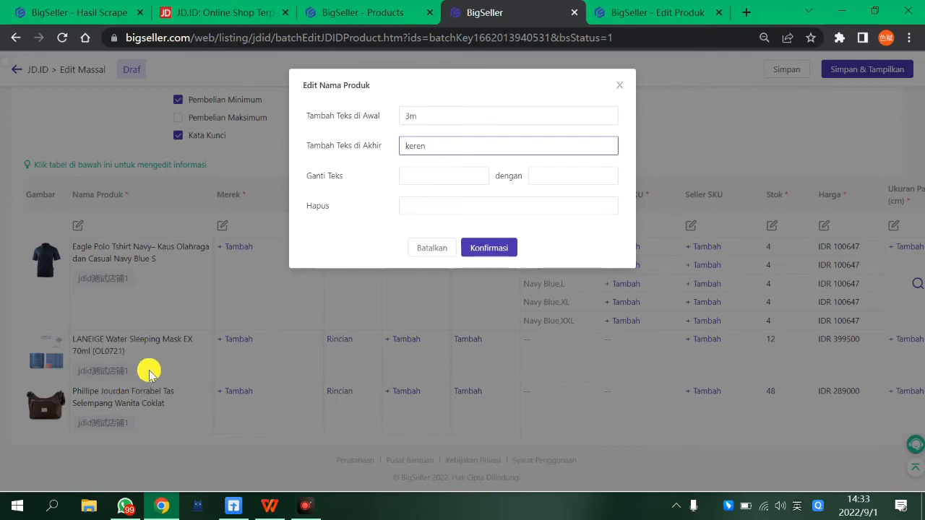
{"action": "left_click", "coordinate": [446, 178]}
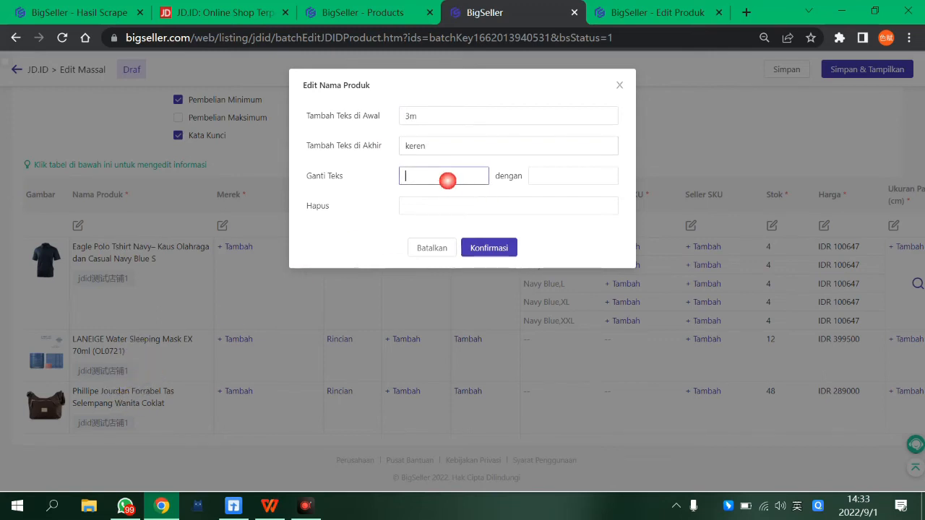
{"action": "left_click", "coordinate": [434, 208]}
{"action": "left_click", "coordinate": [553, 236]}
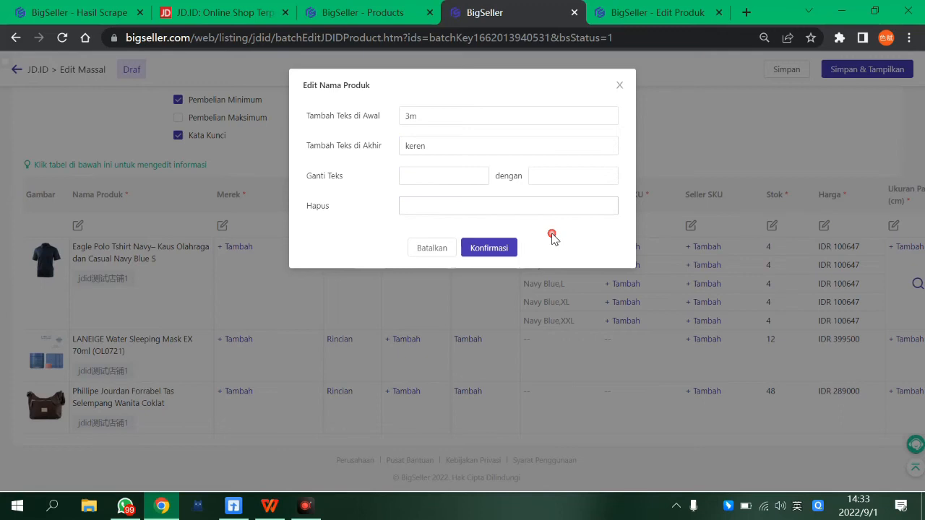
{"action": "left_click", "coordinate": [510, 247]}
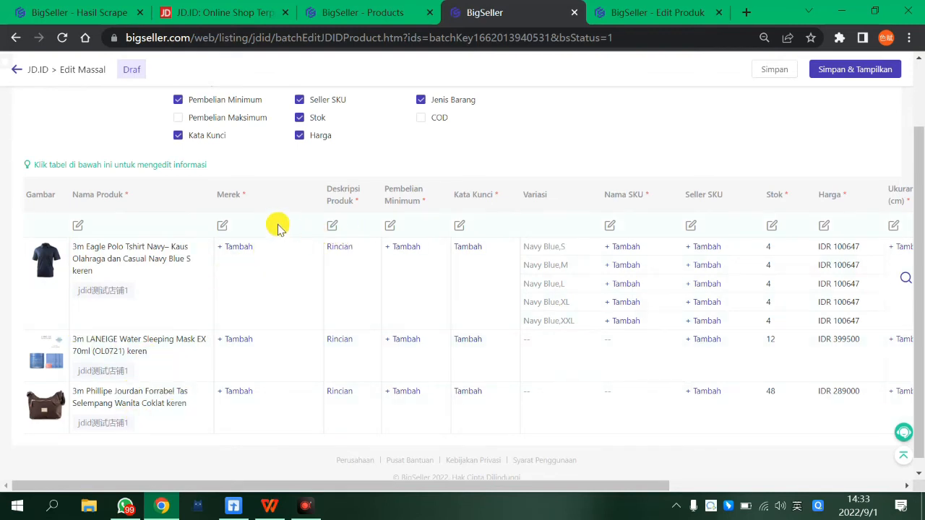
- View the Eagle Polo Tshirt's product description in its editor and close it with confirmation
{"action": "scroll", "coordinate": [323, 241], "scroll_direction": "up", "scroll_amount": 2}
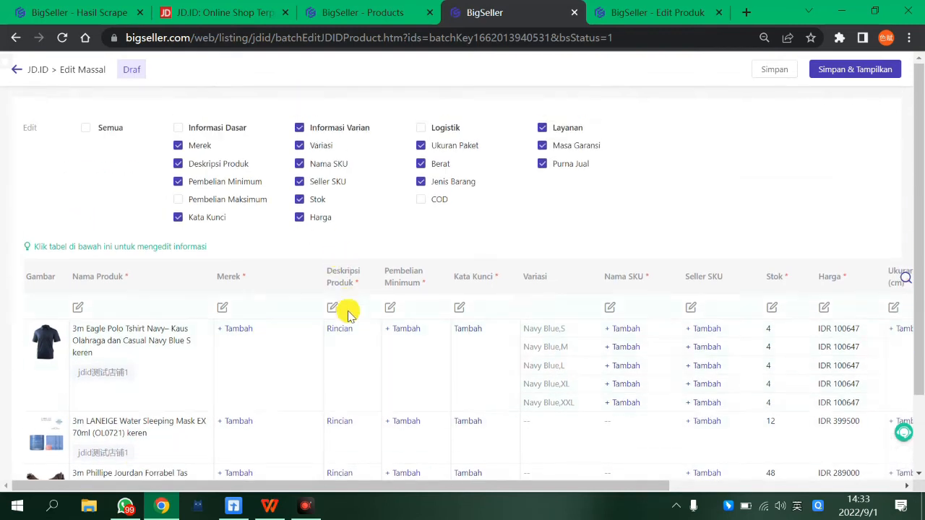
{"action": "left_click", "coordinate": [340, 329]}
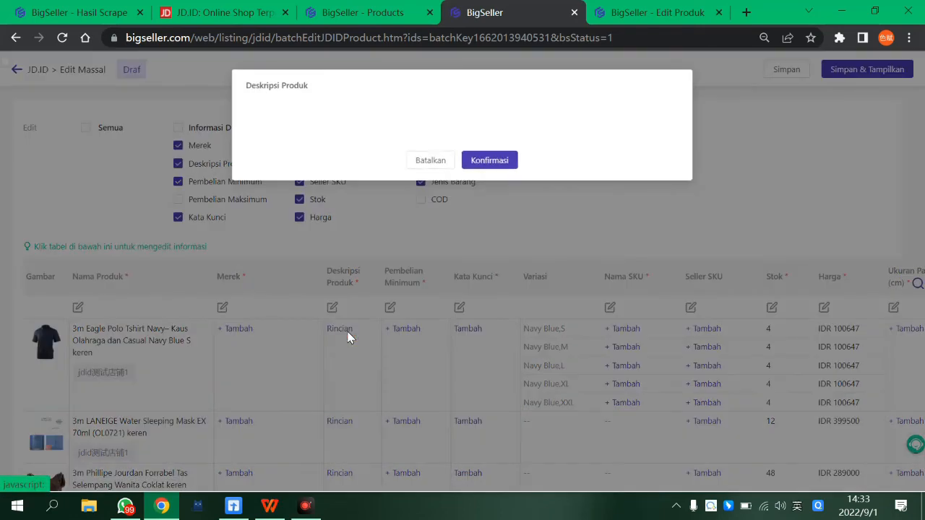
{"action": "left_click", "coordinate": [425, 248]}
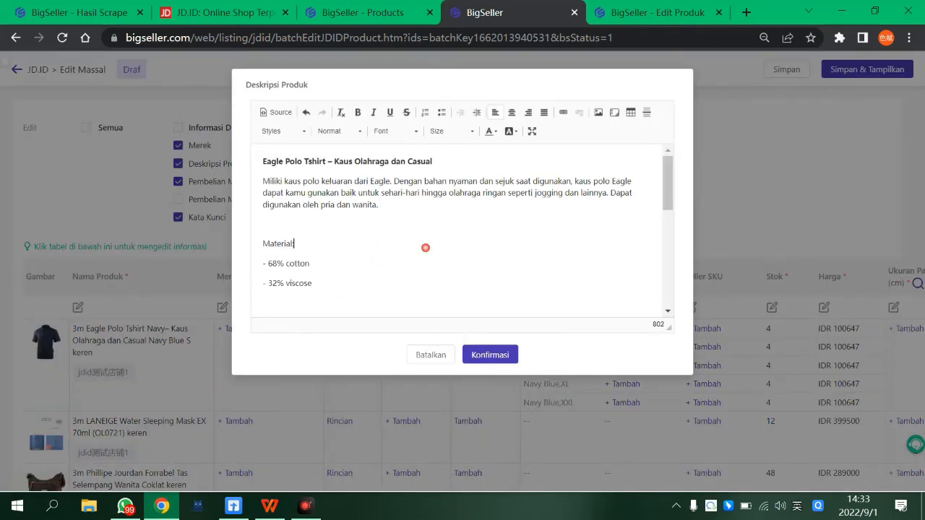
{"action": "left_click", "coordinate": [483, 354]}
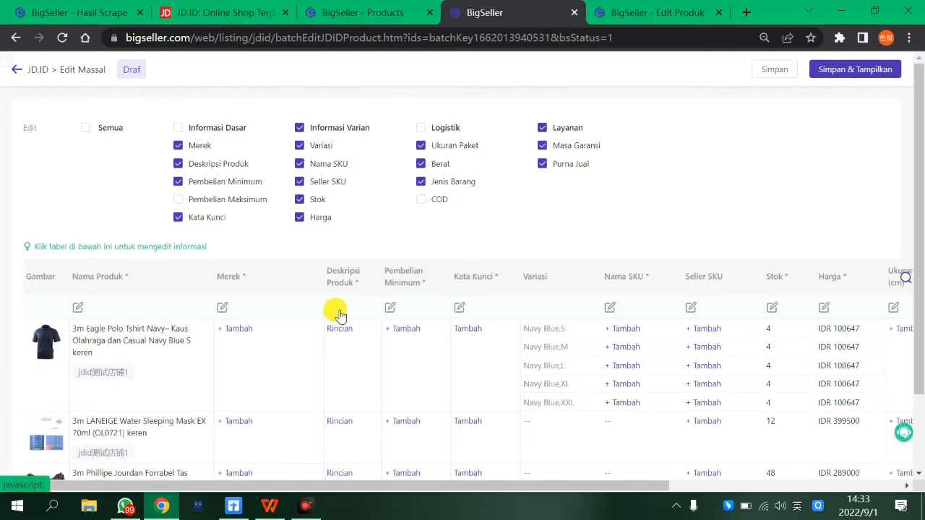
- Bulk edit the product descriptions with Tambah Teks, adding "afjoqwtg" at the beginning and "nama toko" at the end
{"action": "left_click", "coordinate": [337, 308]}
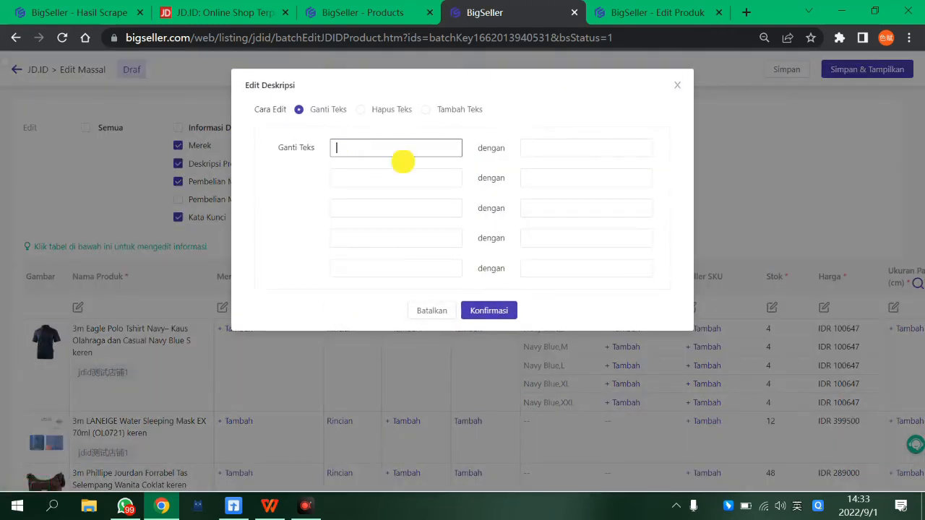
{"action": "left_click", "coordinate": [592, 148]}
{"action": "left_click", "coordinate": [437, 110]}
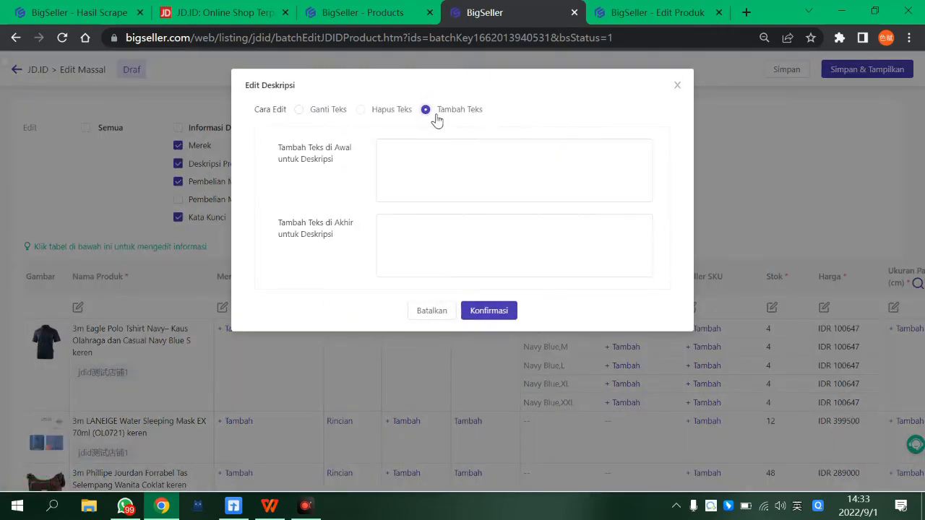
{"action": "left_click", "coordinate": [382, 109]}
{"action": "left_click", "coordinate": [456, 113]}
{"action": "left_click", "coordinate": [432, 163]}
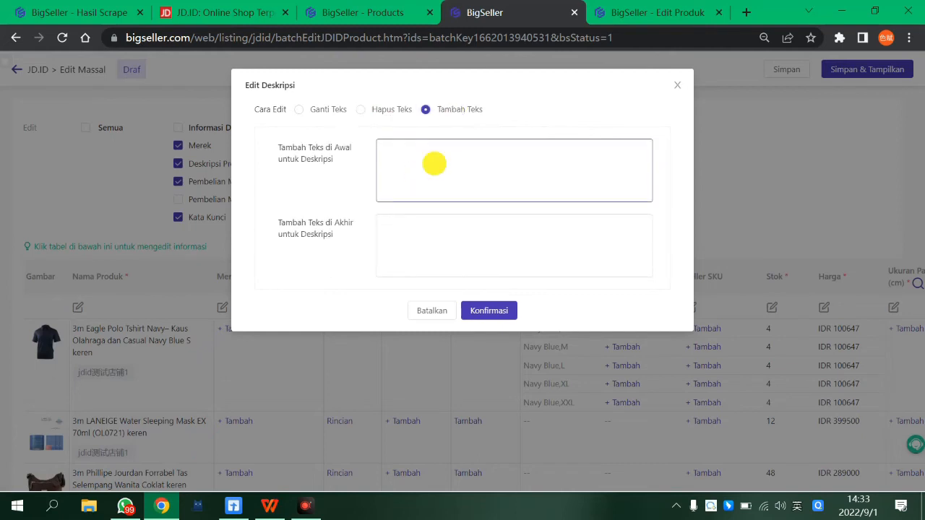
{"action": "left_click", "coordinate": [435, 244]}
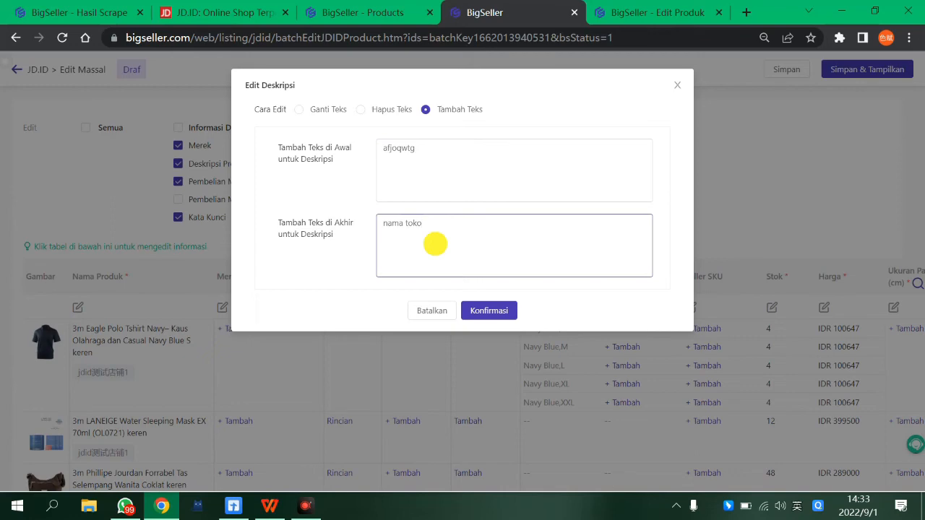
{"action": "left_click", "coordinate": [491, 312]}
- View the Kata Kunci editor for the Eagle Polo Tshirt and the bulk one for all products, closing both without entering keywords
{"action": "scroll", "coordinate": [498, 383], "scroll_direction": "down", "scroll_amount": 2}
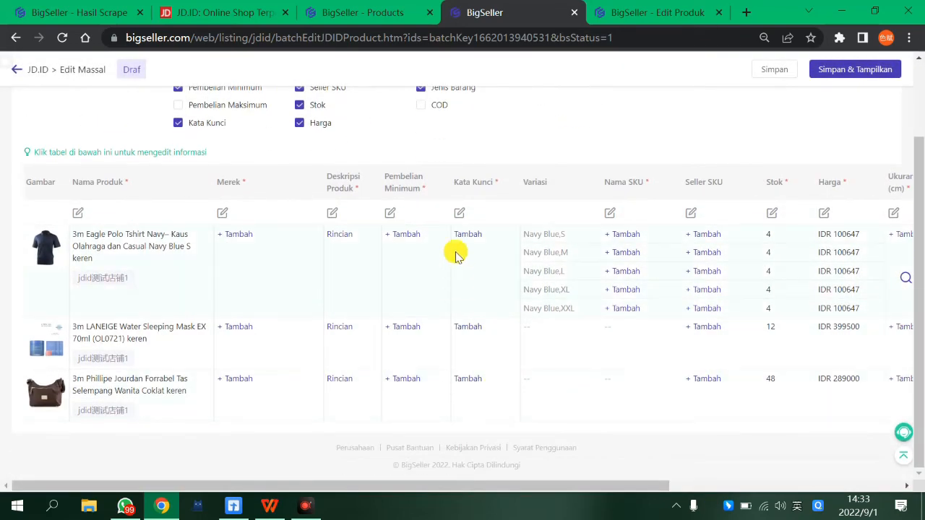
{"action": "left_click", "coordinate": [466, 230]}
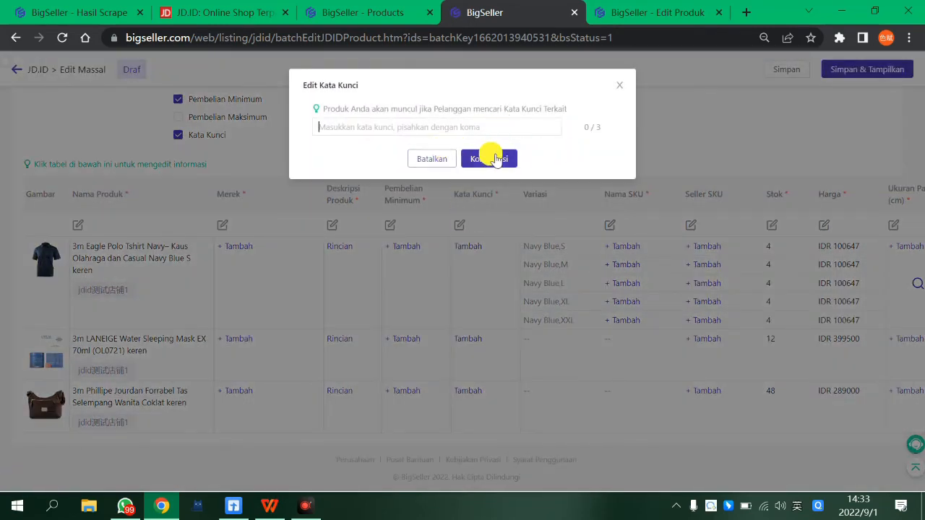
{"action": "left_click", "coordinate": [619, 85]}
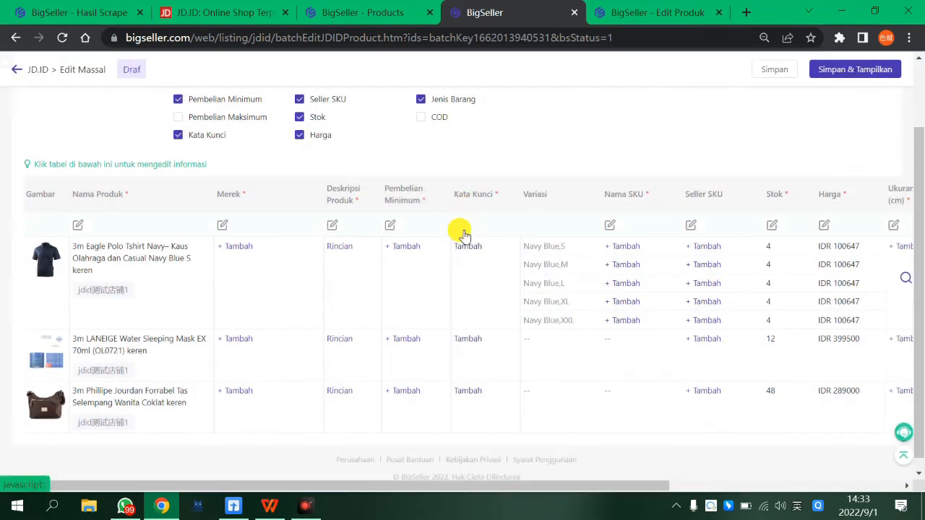
{"action": "left_click", "coordinate": [459, 227]}
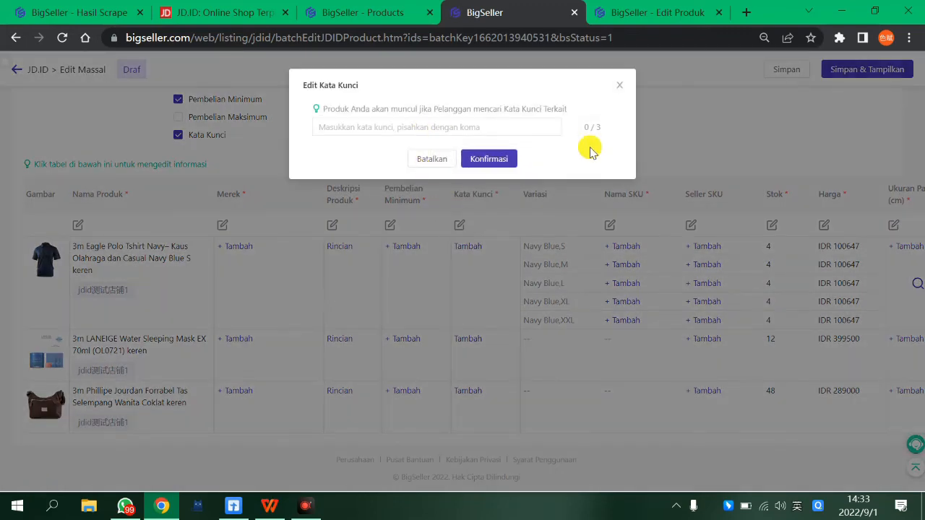
{"action": "left_click", "coordinate": [620, 86]}
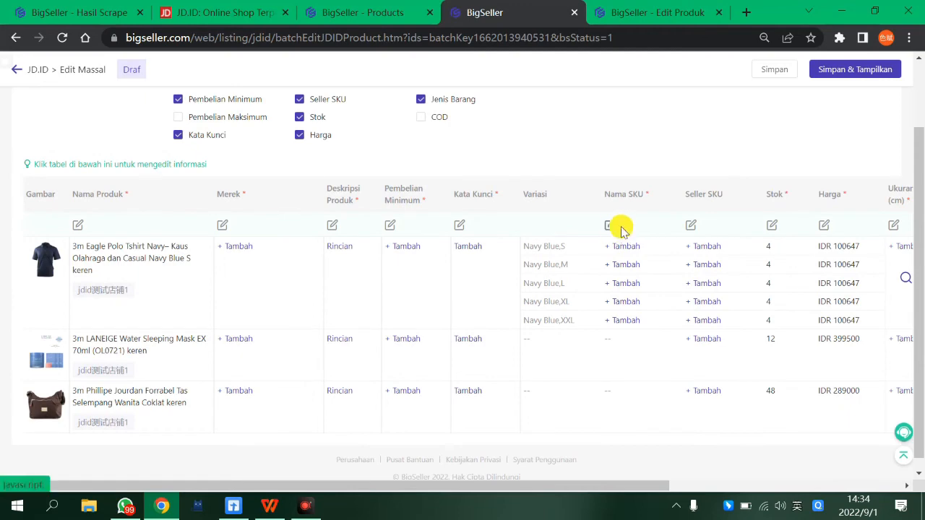
- Bulk generate the SKU names for all product variations from Variasi 1 and Variasi 2
{"action": "left_click_drag", "start_coordinate": [588, 485], "coordinate": [626, 437]}
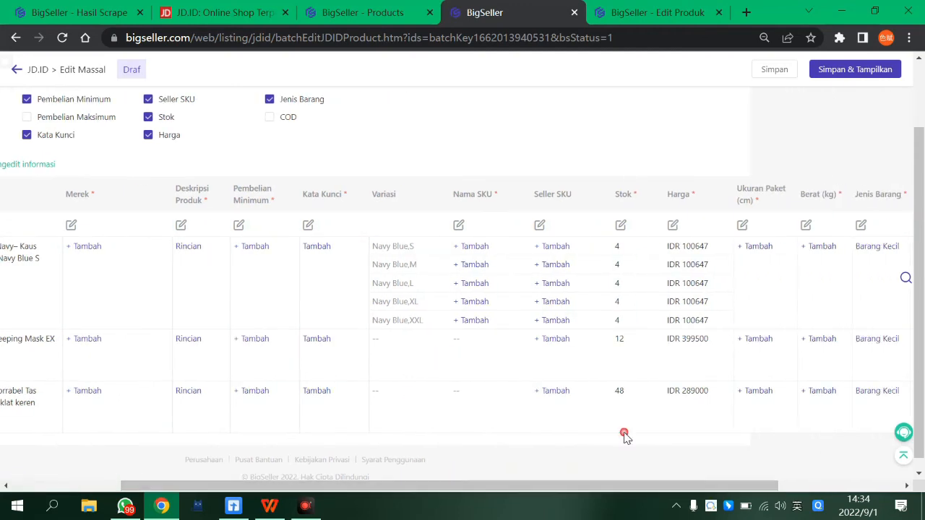
{"action": "left_click", "coordinate": [463, 225]}
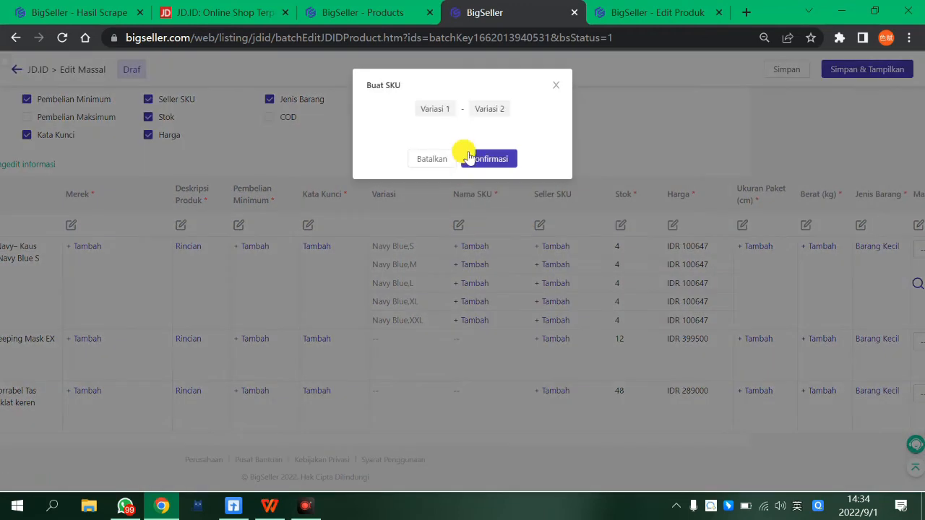
{"action": "left_click", "coordinate": [487, 158]}
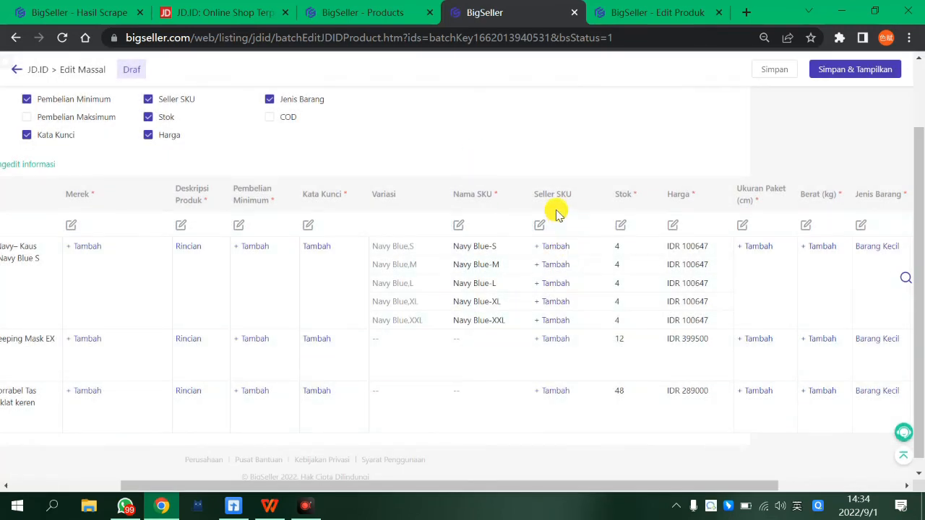
- Bulk increase the prices of all products by 30 percent
{"action": "left_click", "coordinate": [675, 225]}
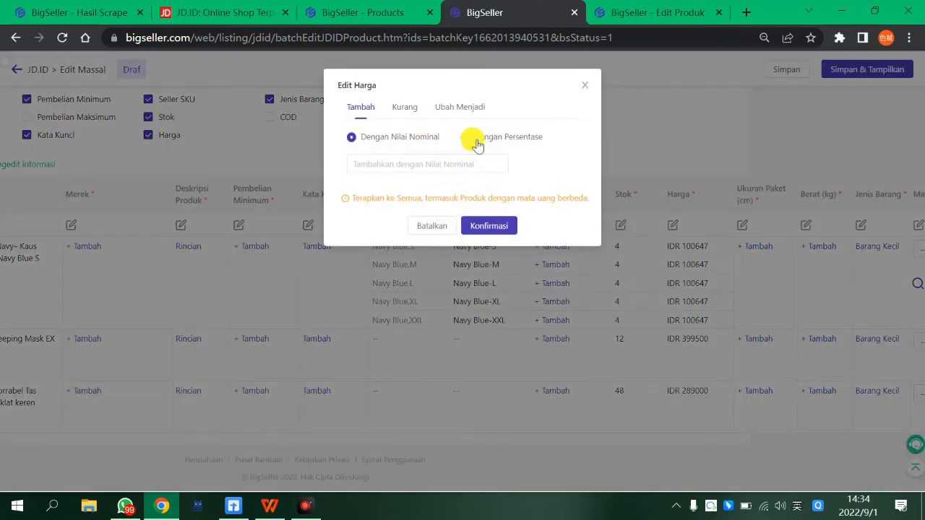
{"action": "left_click", "coordinate": [469, 139]}
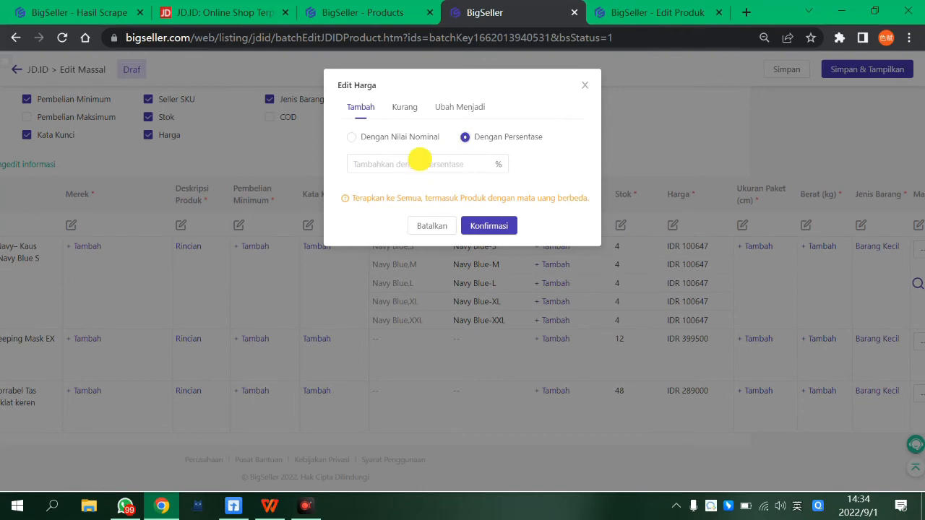
{"action": "left_click", "coordinate": [419, 160]}
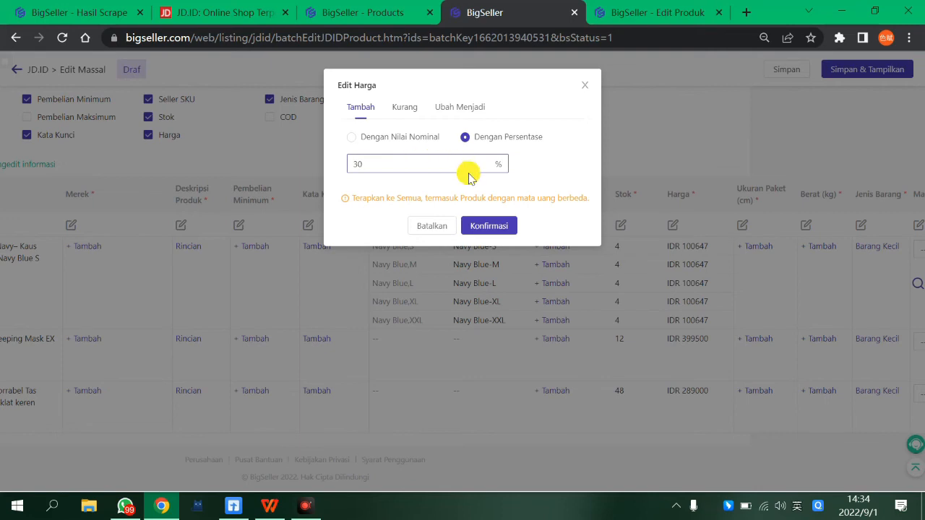
{"action": "left_click", "coordinate": [489, 230]}
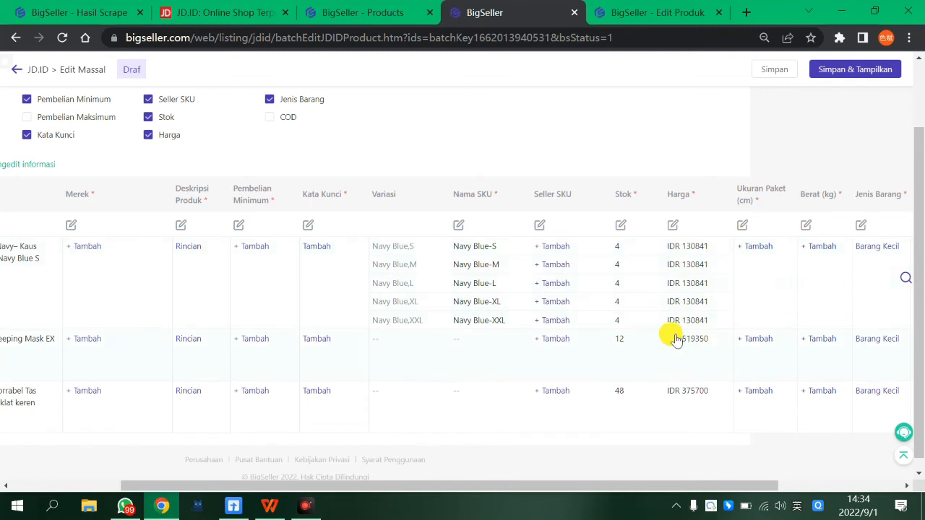
- Save and publish the bulk-edited draft products
{"action": "left_click_drag", "start_coordinate": [707, 483], "coordinate": [850, 486]}
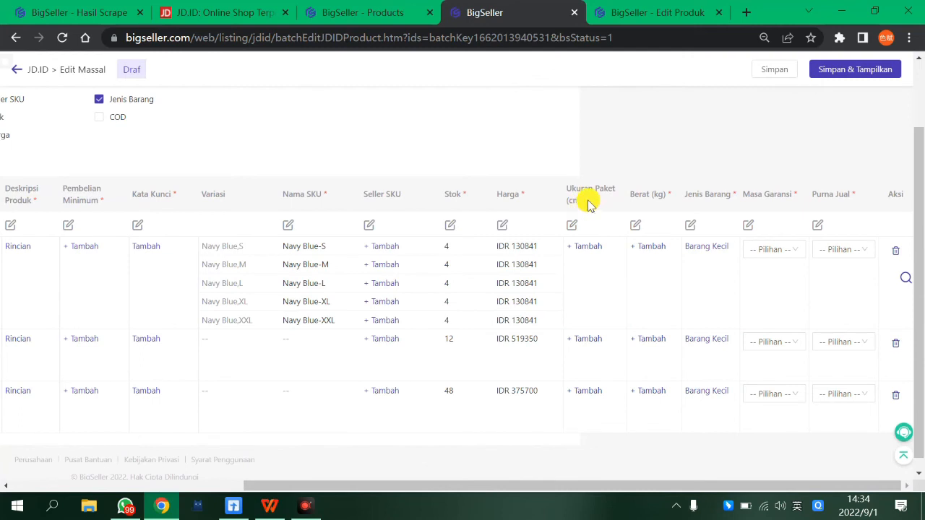
{"action": "left_click", "coordinate": [541, 200]}
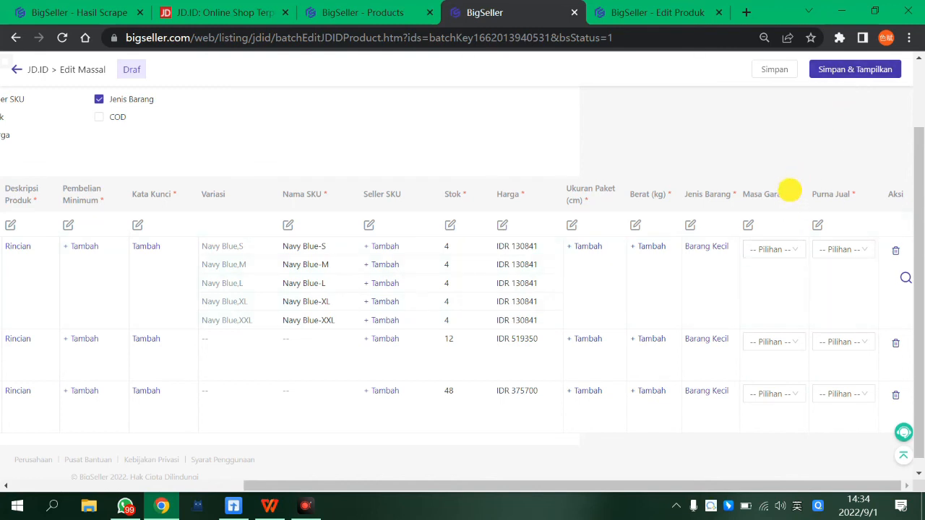
{"action": "left_click", "coordinate": [853, 69]}
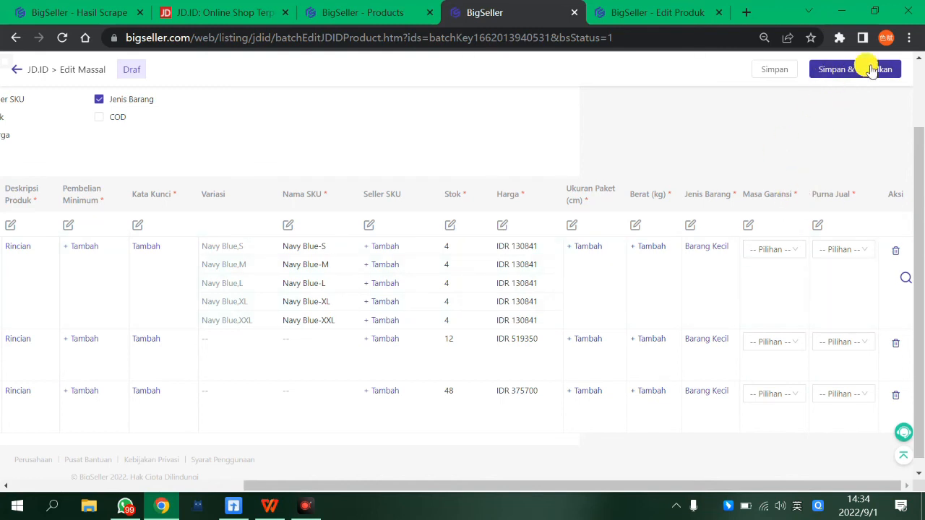